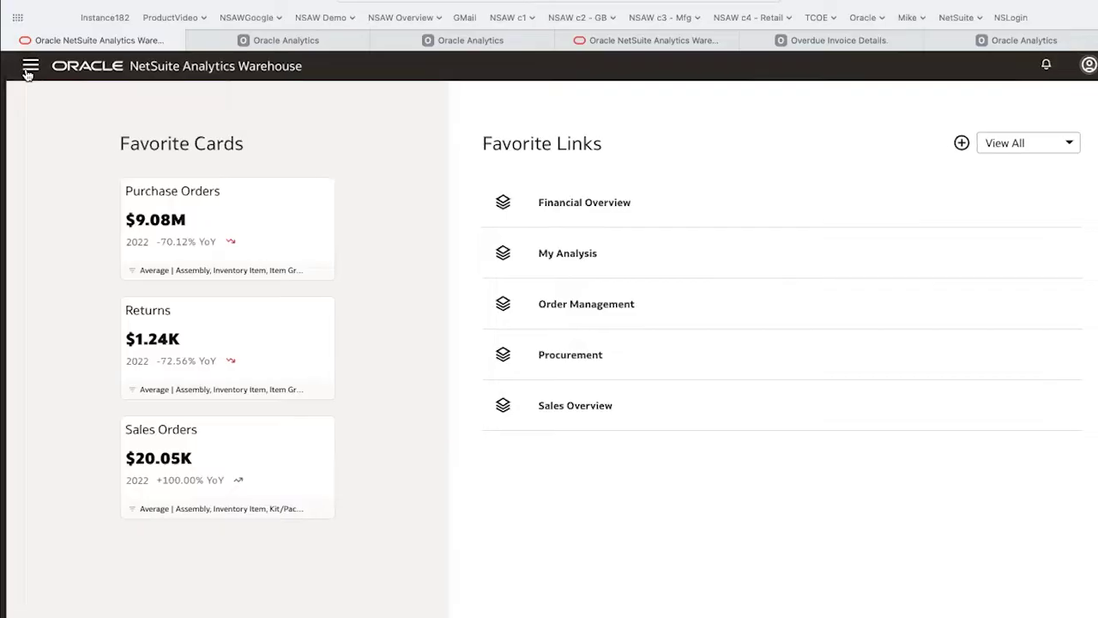
Show the left navigation panel on the NetSuite Analytics Warehouse home page.
{"action": "left_click", "coordinate": [29, 71]}
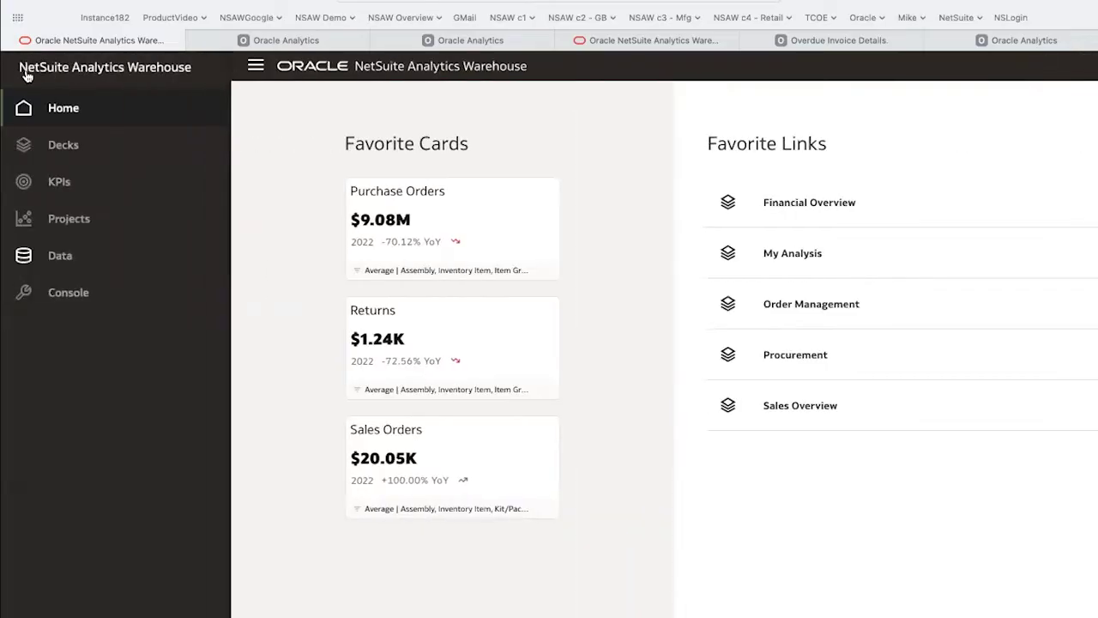
Go to the Data page and open the NetSuite - Cash Sale dataset from the Datasets list.
{"action": "left_click", "coordinate": [60, 257]}
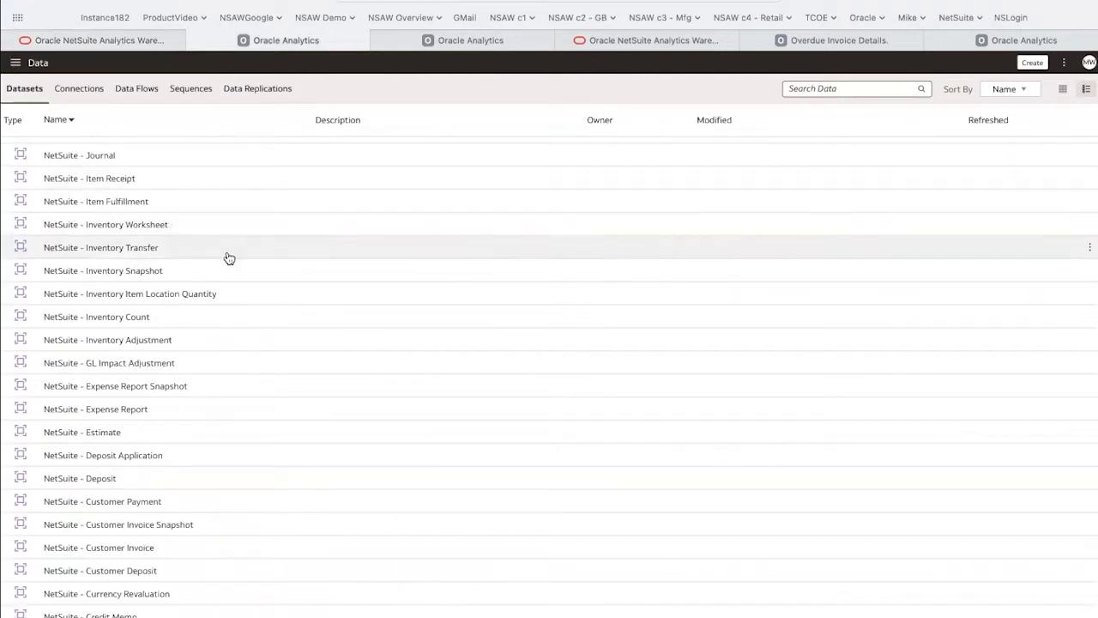
{"action": "scroll", "coordinate": [229, 256], "scroll_direction": "down", "scroll_amount": 1}
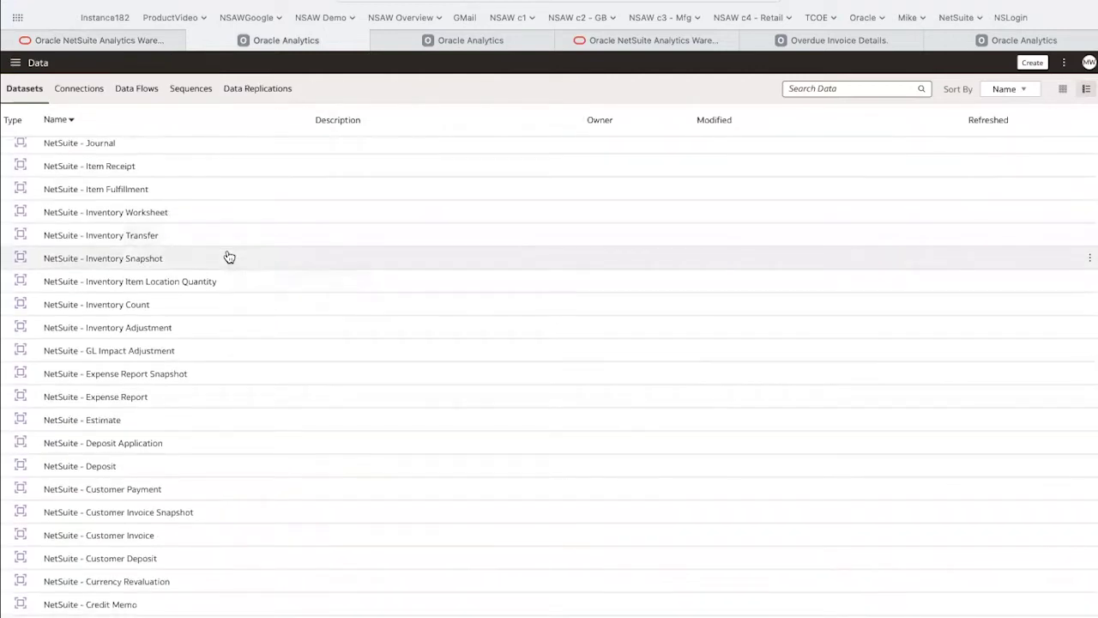
{"action": "scroll", "coordinate": [229, 256], "scroll_direction": "down", "scroll_amount": 3}
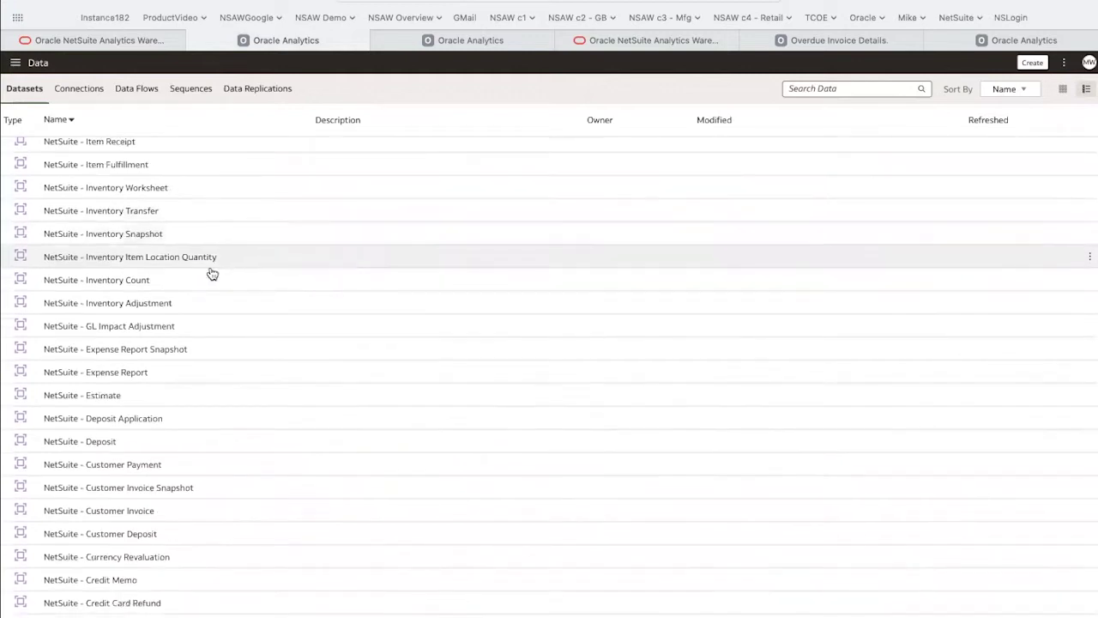
{"action": "scroll", "coordinate": [202, 282], "scroll_direction": "down", "scroll_amount": 5}
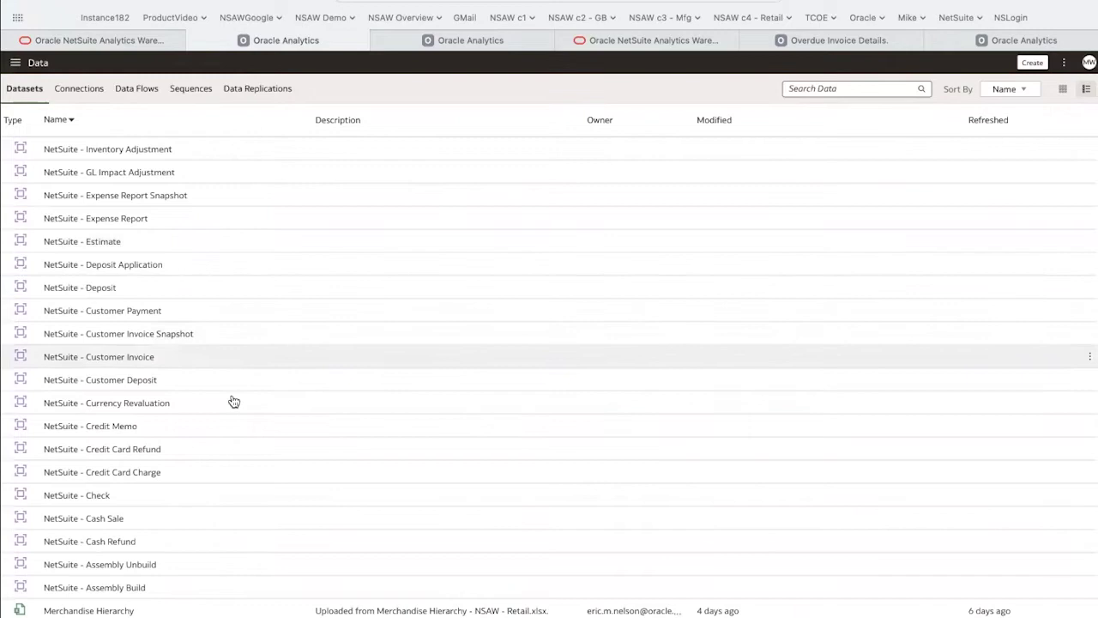
{"action": "left_click", "coordinate": [233, 521]}
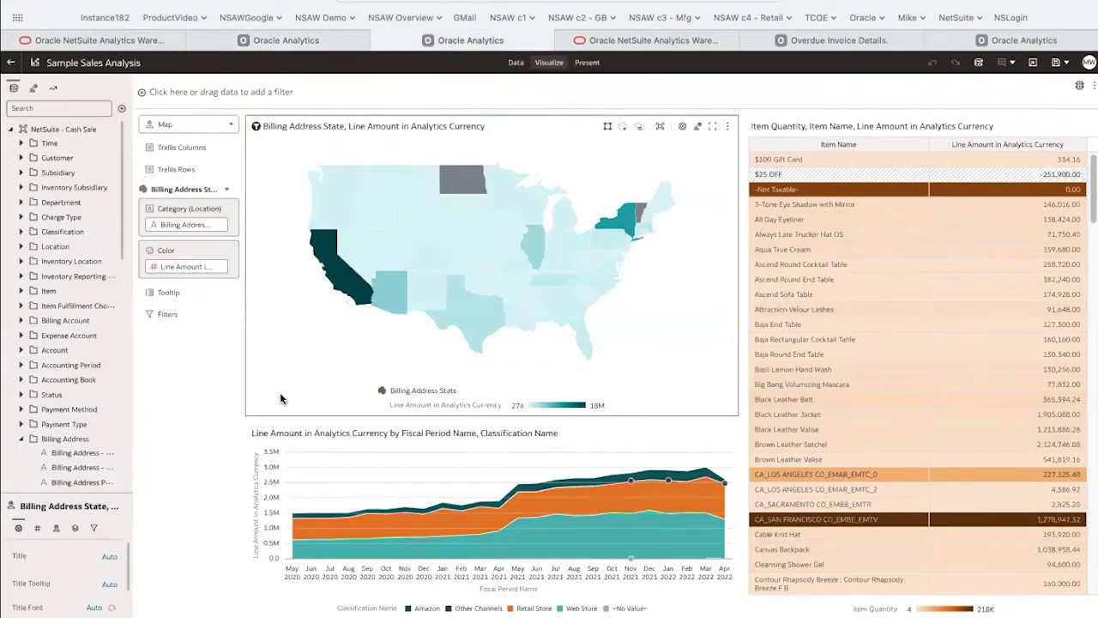
Widen the Data panel and browse fields, selecting Line Amount in Analytics Currency and expanding CashSale_CustomFields.
{"action": "left_click_drag", "start_coordinate": [135, 374], "coordinate": [182, 372]}
{"action": "scroll", "coordinate": [117, 381], "scroll_direction": "down", "scroll_amount": 5}
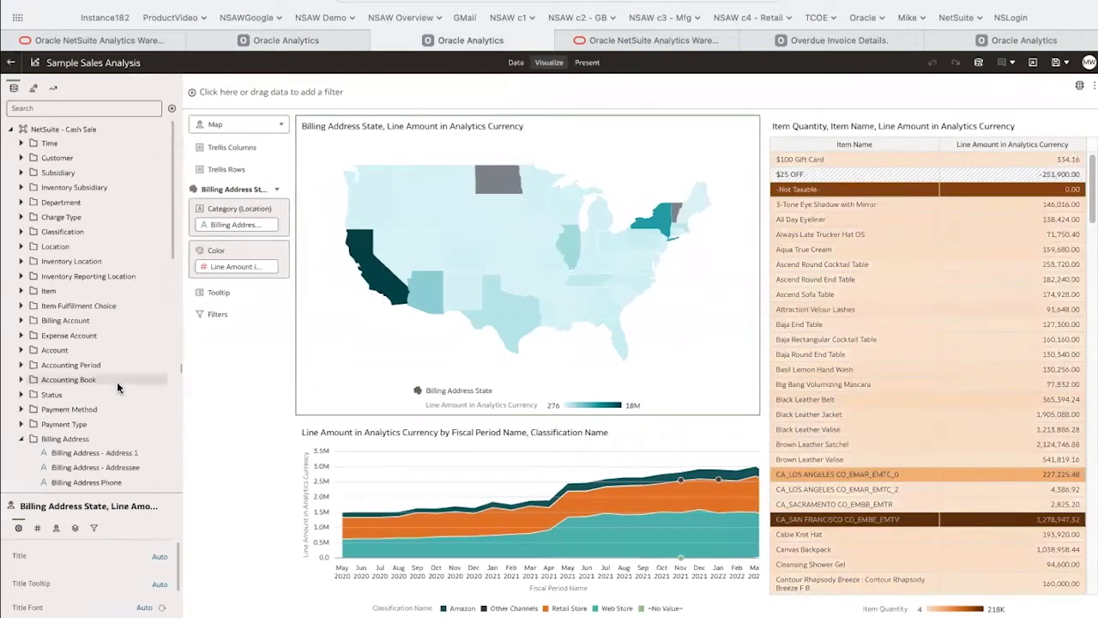
{"action": "scroll", "coordinate": [117, 391], "scroll_direction": "down", "scroll_amount": 5}
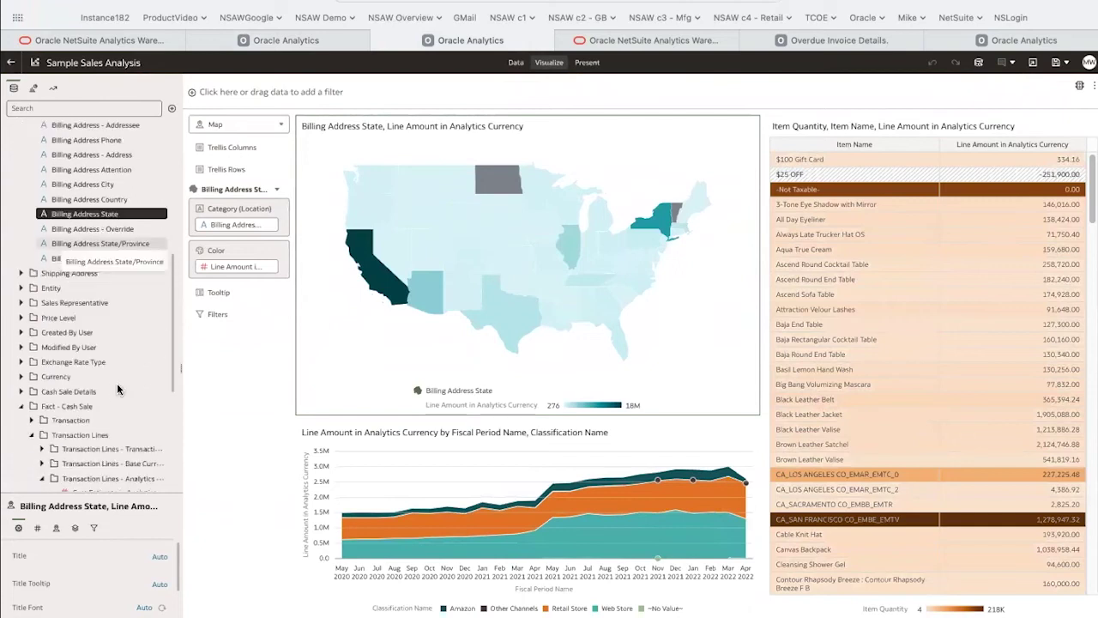
{"action": "scroll", "coordinate": [117, 383], "scroll_direction": "down", "scroll_amount": 5}
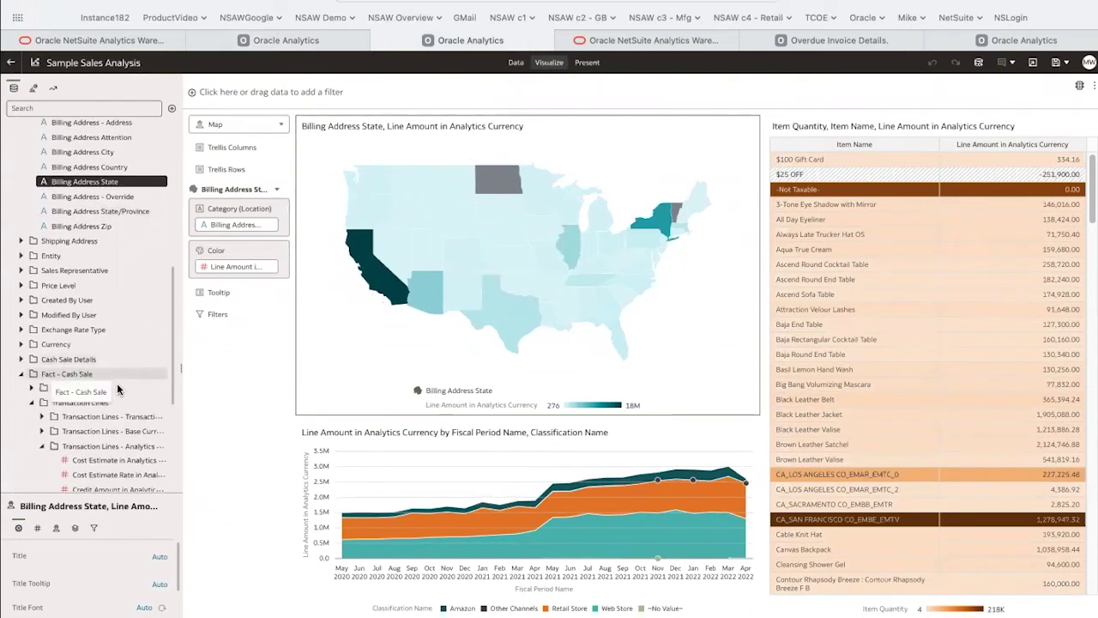
{"action": "left_click", "coordinate": [115, 383]}
{"action": "scroll", "coordinate": [115, 388], "scroll_direction": "down", "scroll_amount": 3}
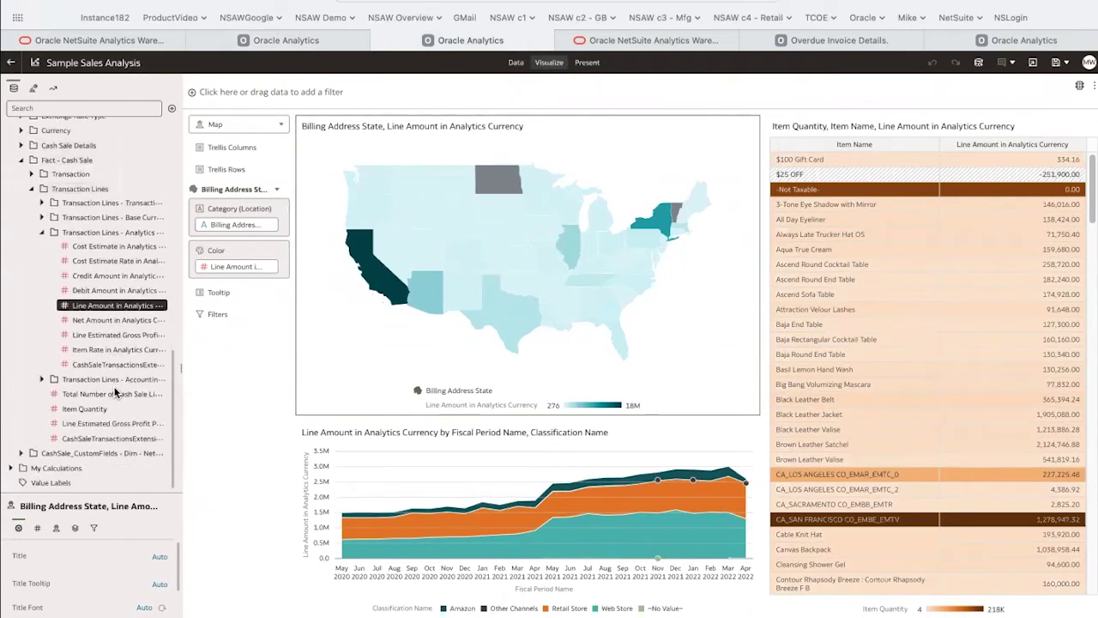
{"action": "left_click", "coordinate": [21, 455]}
{"action": "scroll", "coordinate": [45, 442], "scroll_direction": "down", "scroll_amount": 2}
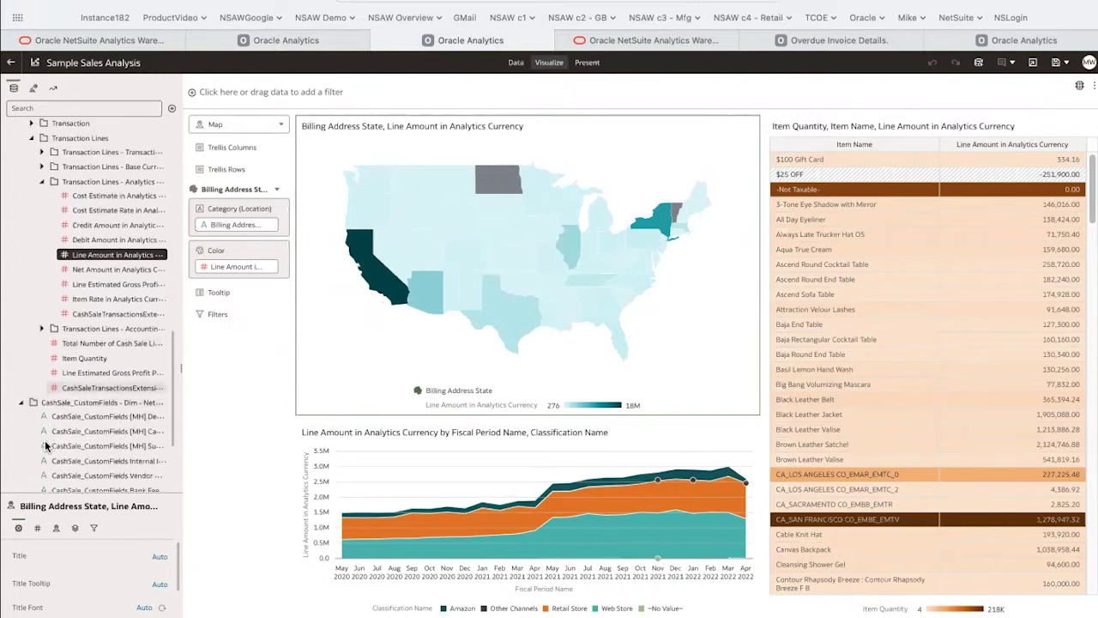
{"action": "scroll", "coordinate": [45, 440], "scroll_direction": "down", "scroll_amount": 1}
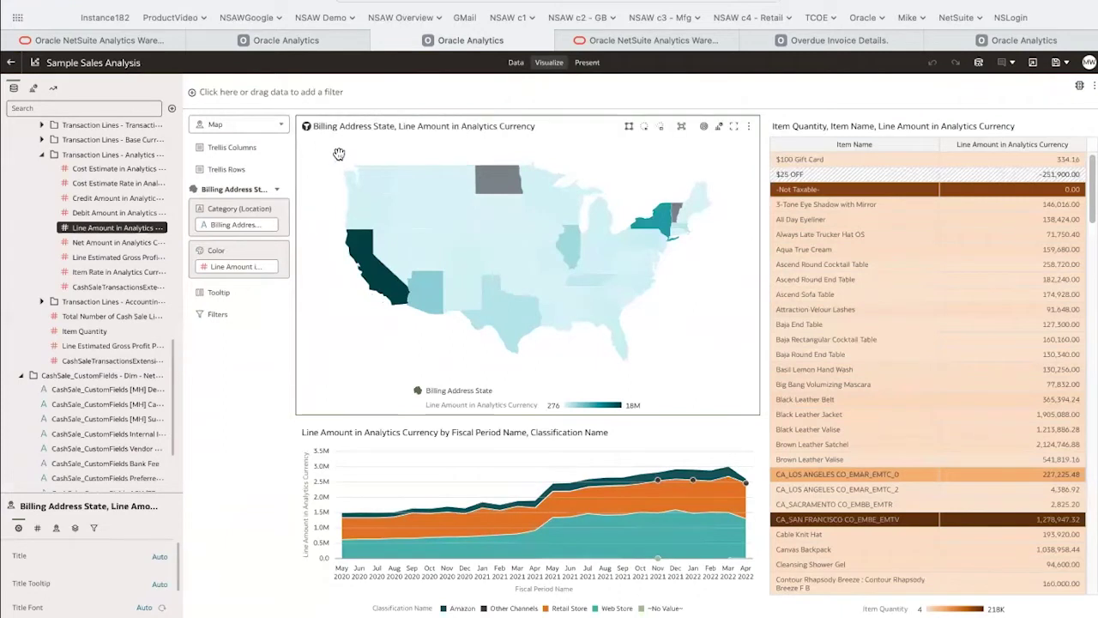
Close the workbook and return to the Home page through the sidebar.
{"action": "left_click", "coordinate": [11, 62]}
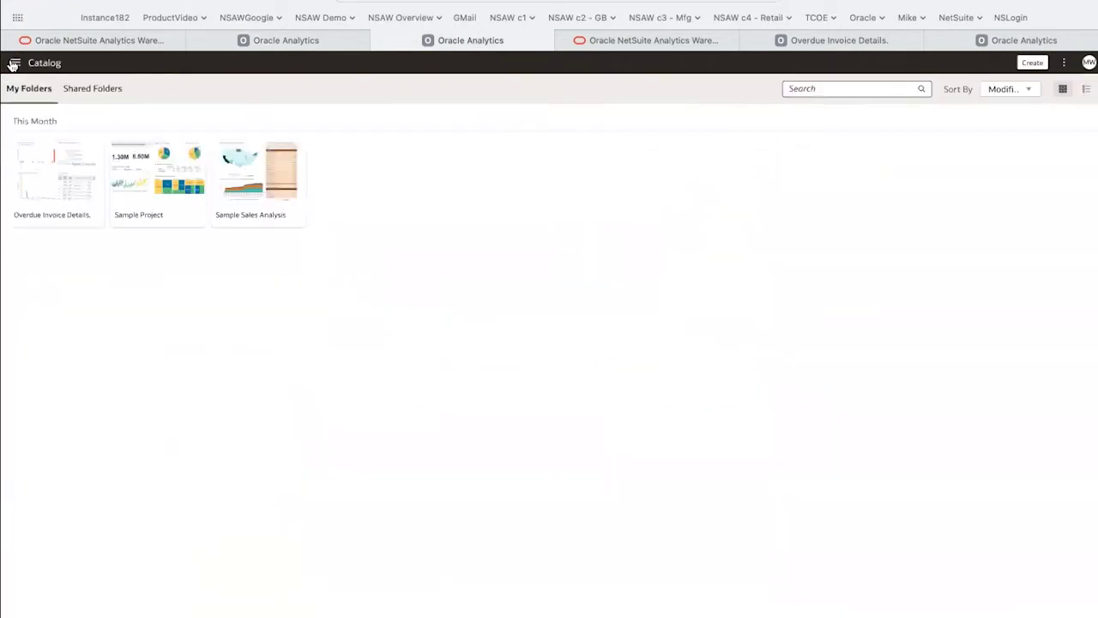
{"action": "left_click", "coordinate": [14, 63]}
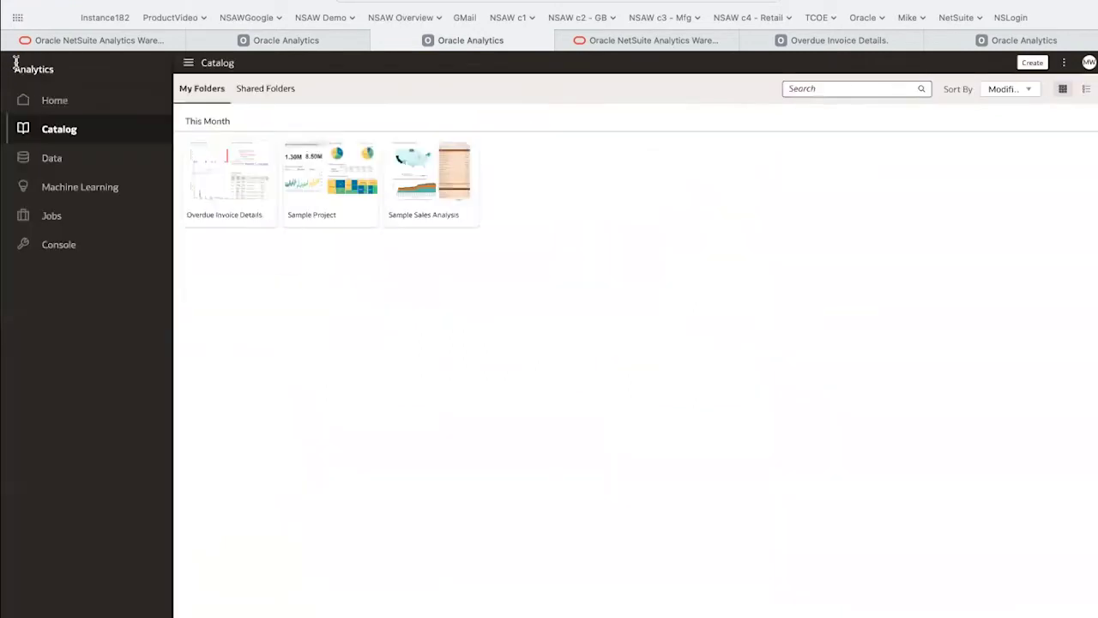
{"action": "left_click", "coordinate": [46, 101]}
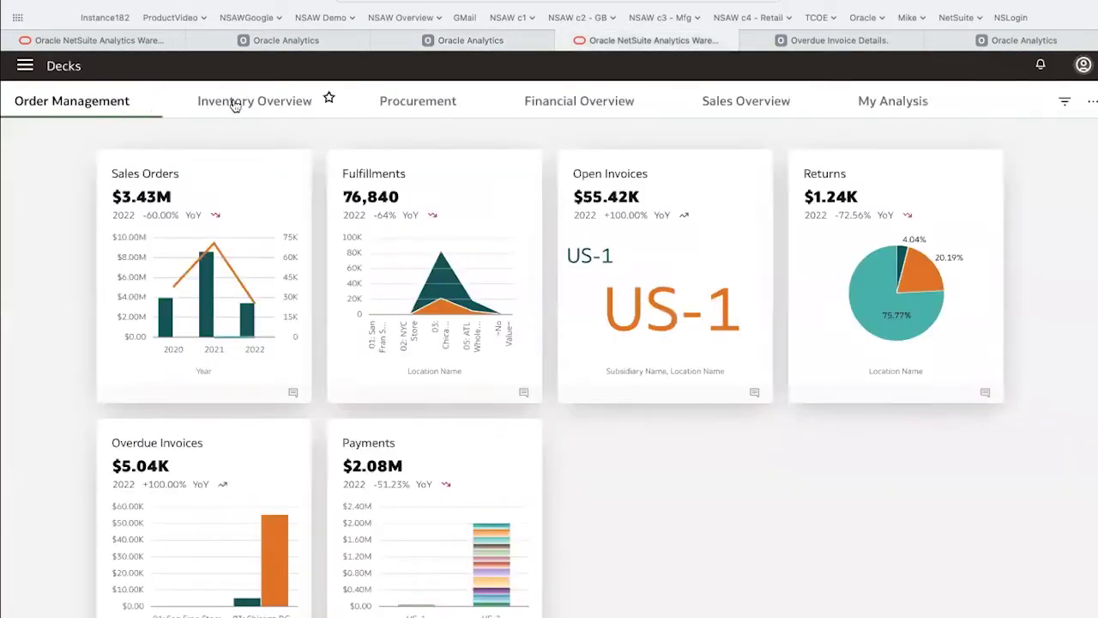
Cycle through the Inventory Overview, Financial Overview and My Analysis decks, scrolling down My Analysis.
{"action": "left_click", "coordinate": [235, 104]}
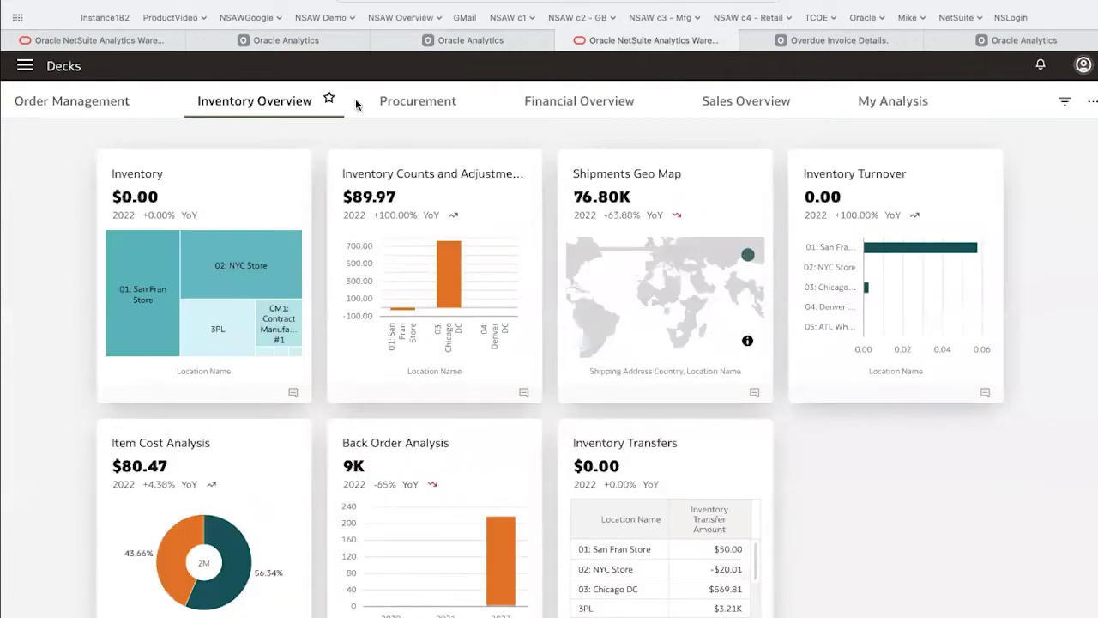
{"action": "left_click", "coordinate": [550, 105]}
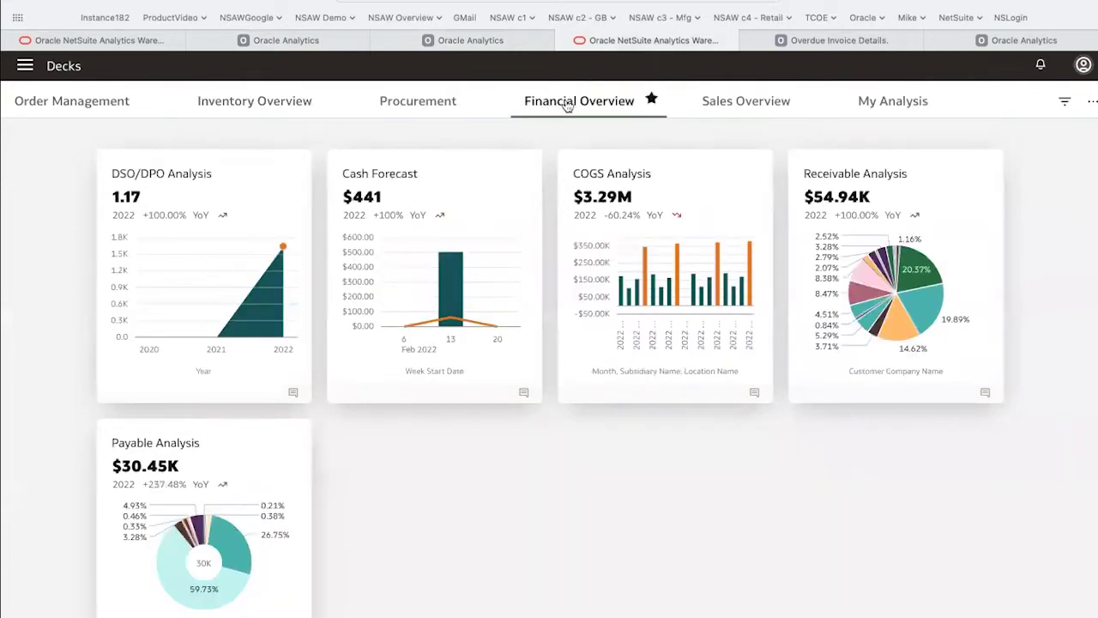
{"action": "left_click", "coordinate": [883, 111]}
{"action": "mouse_move", "coordinate": [947, 437]}
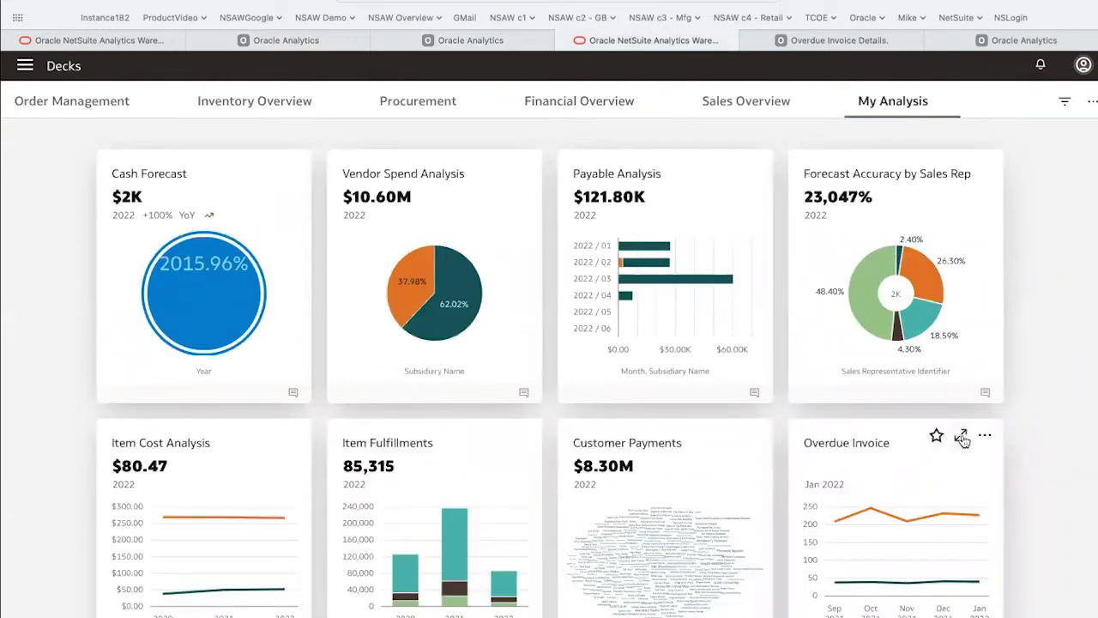
{"action": "scroll", "coordinate": [963, 440], "scroll_direction": "down", "scroll_amount": 1}
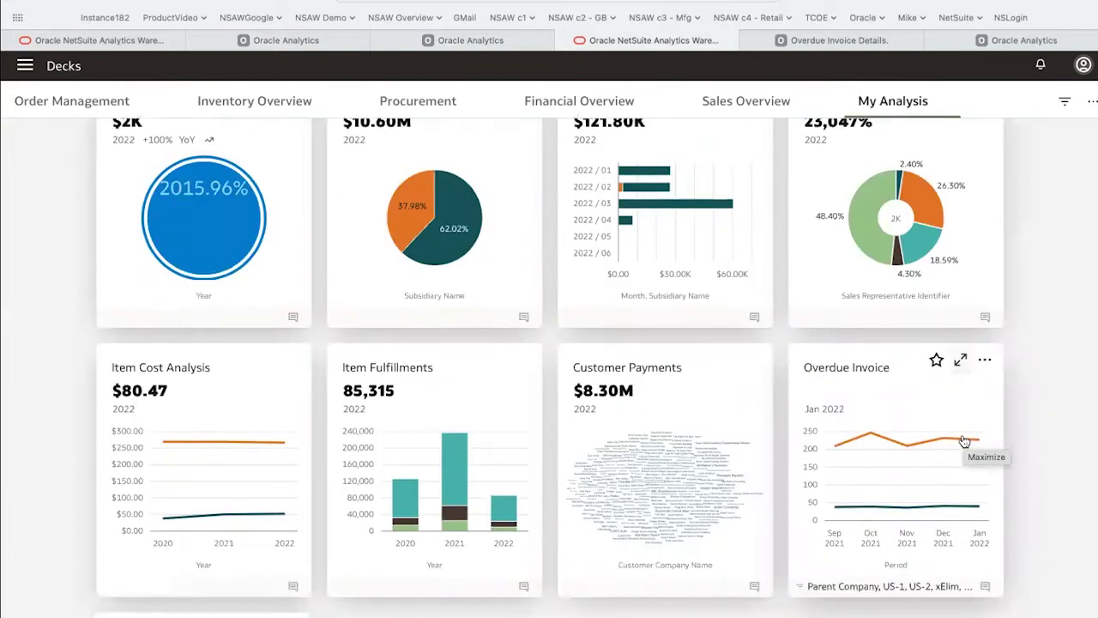
Maximize the Overdue Invoice card and drill from its Jan 2022 point into Overdue Invoice Details.
{"action": "left_click", "coordinate": [960, 361]}
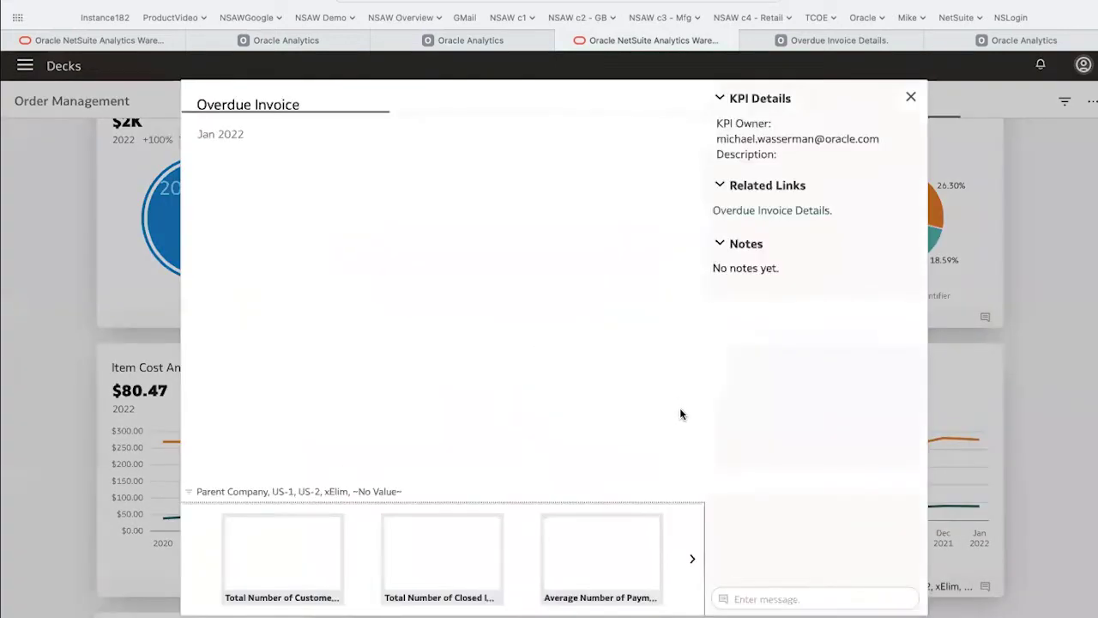
{"action": "left_click", "coordinate": [756, 598]}
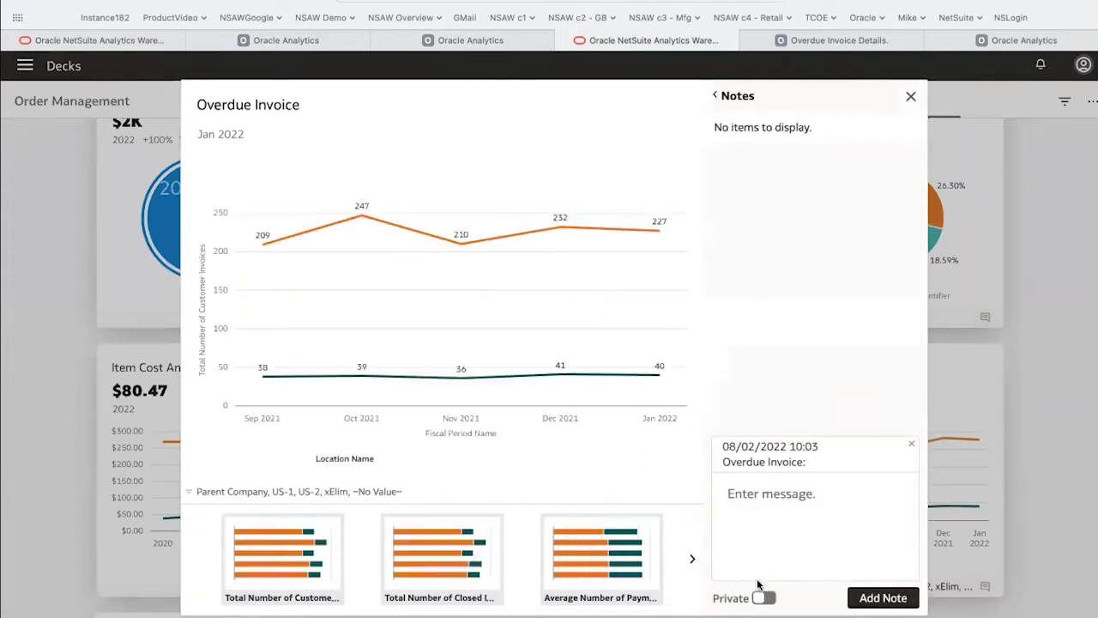
{"action": "mouse_move", "coordinate": [654, 251]}
{"action": "right_click", "coordinate": [659, 232]}
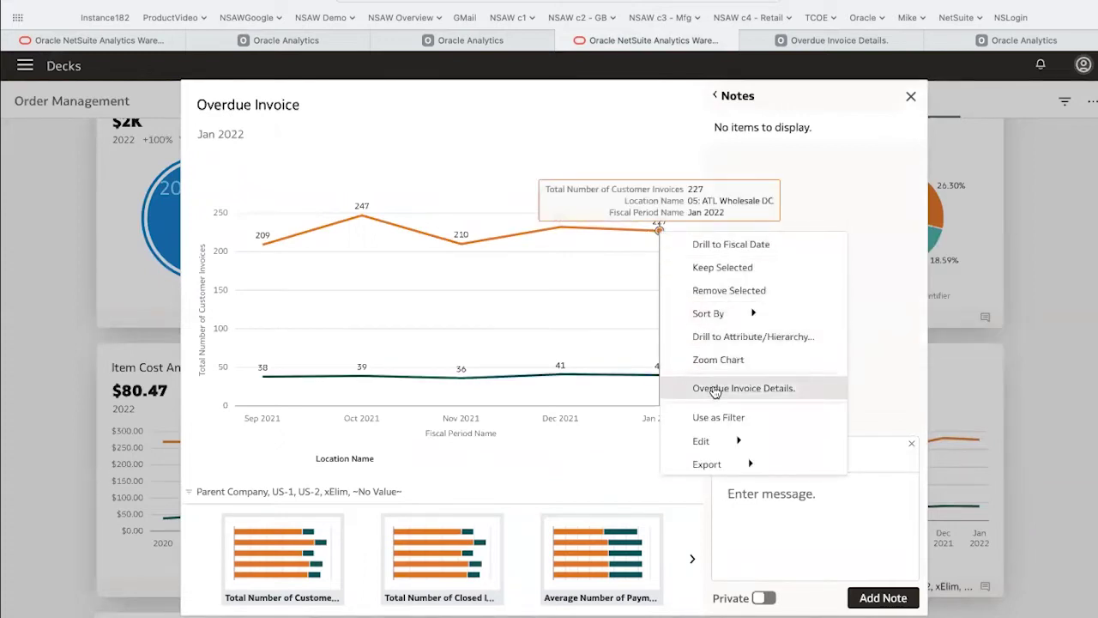
{"action": "left_click", "coordinate": [714, 388]}
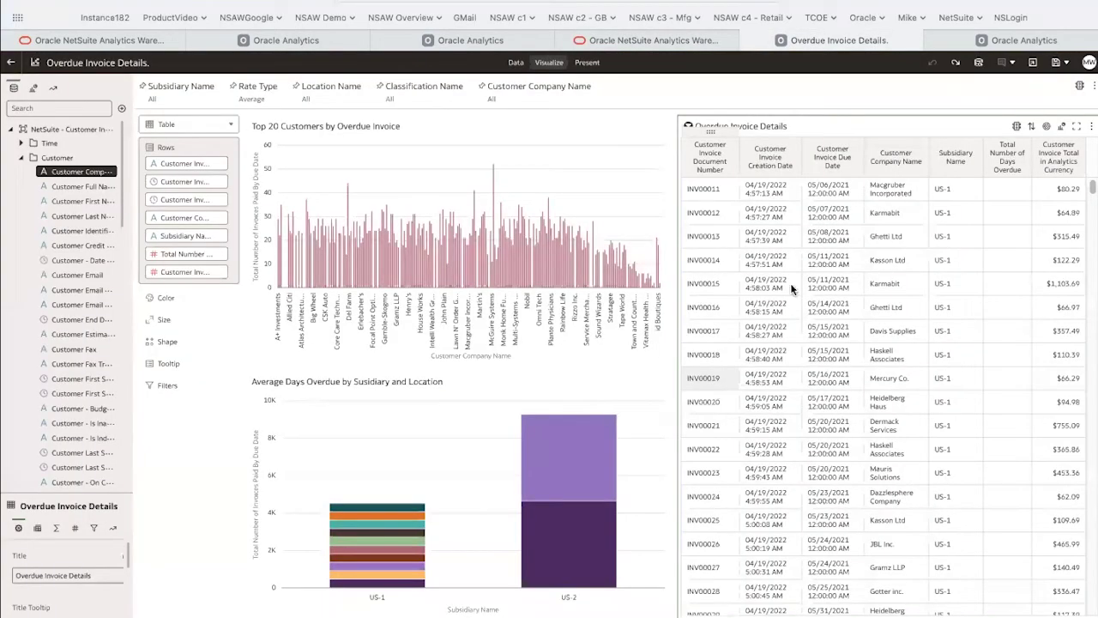
{"action": "left_click", "coordinate": [1015, 127]}
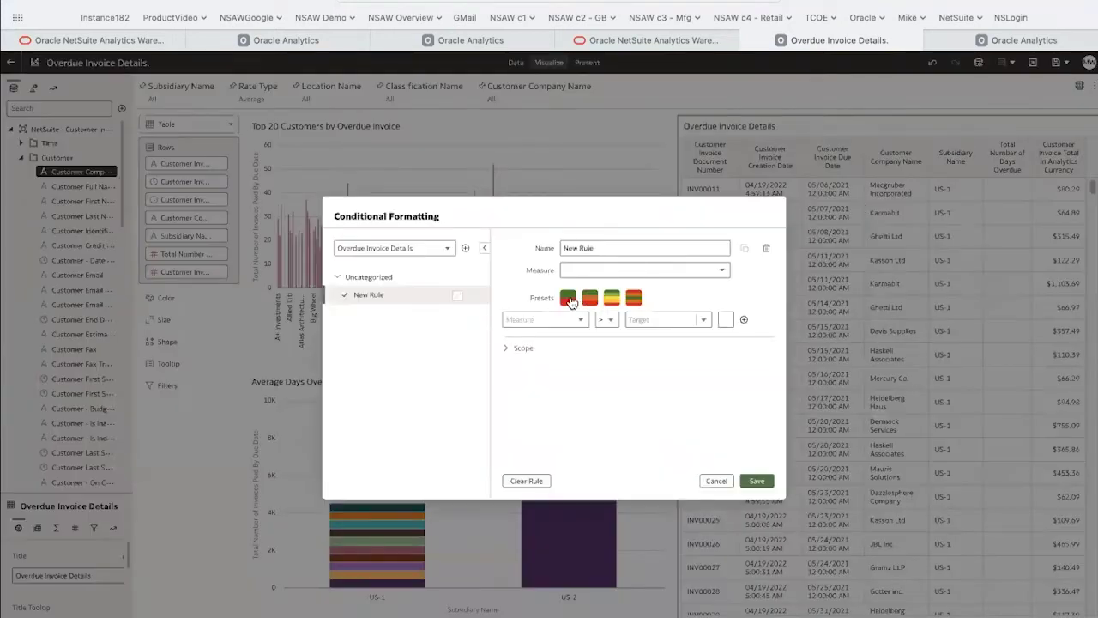
Save a green-red rule on Customer Invoice Total in Analytics Currency with a 1000 threshold.
{"action": "left_click", "coordinate": [568, 299]}
{"action": "left_click", "coordinate": [569, 319]}
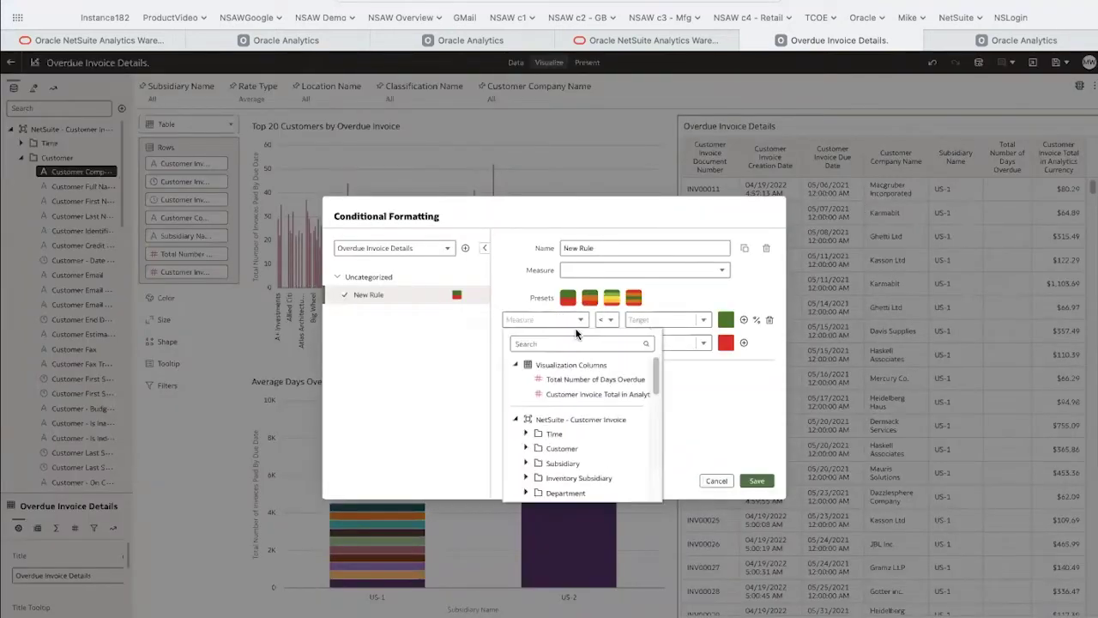
{"action": "left_click", "coordinate": [588, 395]}
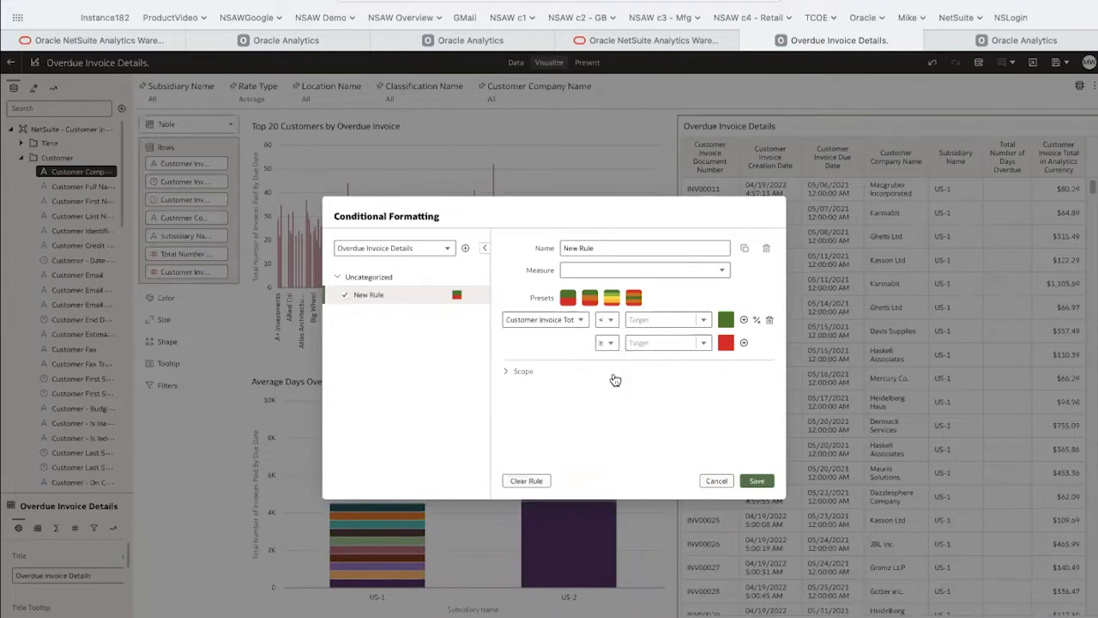
{"action": "left_click", "coordinate": [651, 318]}
{"action": "type", "text": "1000"}
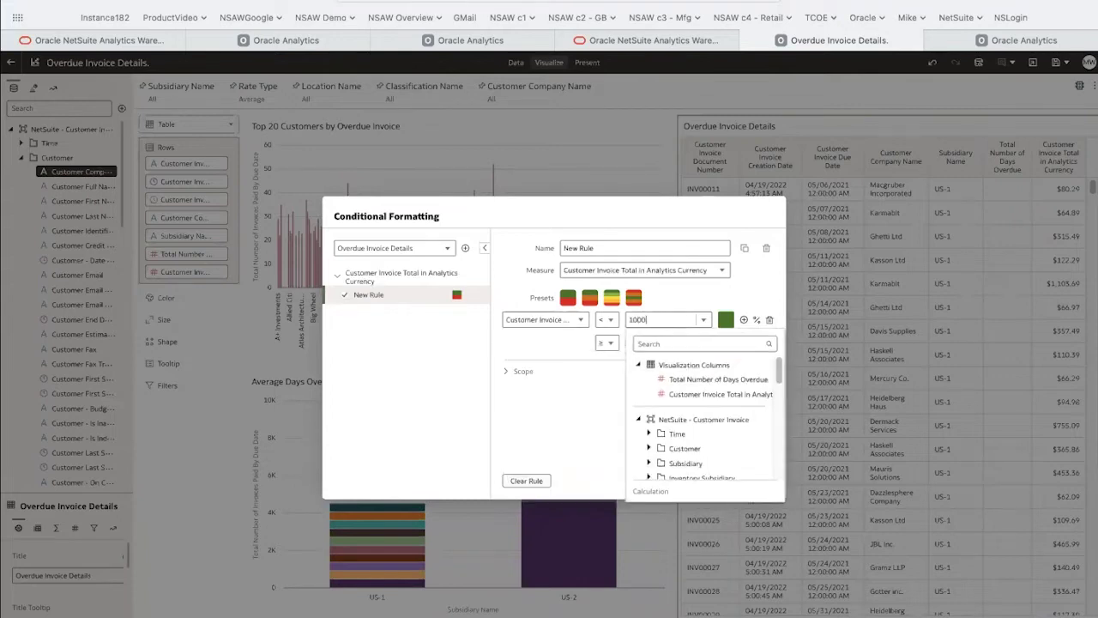
{"action": "key", "text": "Return"}
{"action": "left_click", "coordinate": [765, 481]}
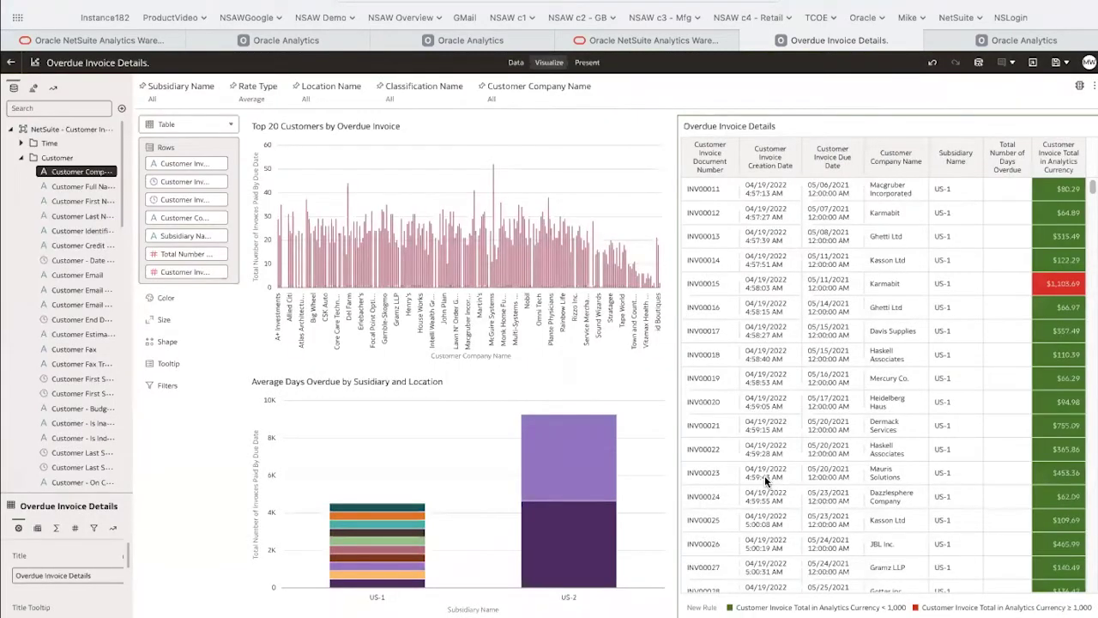
{"action": "left_click", "coordinate": [264, 40]}
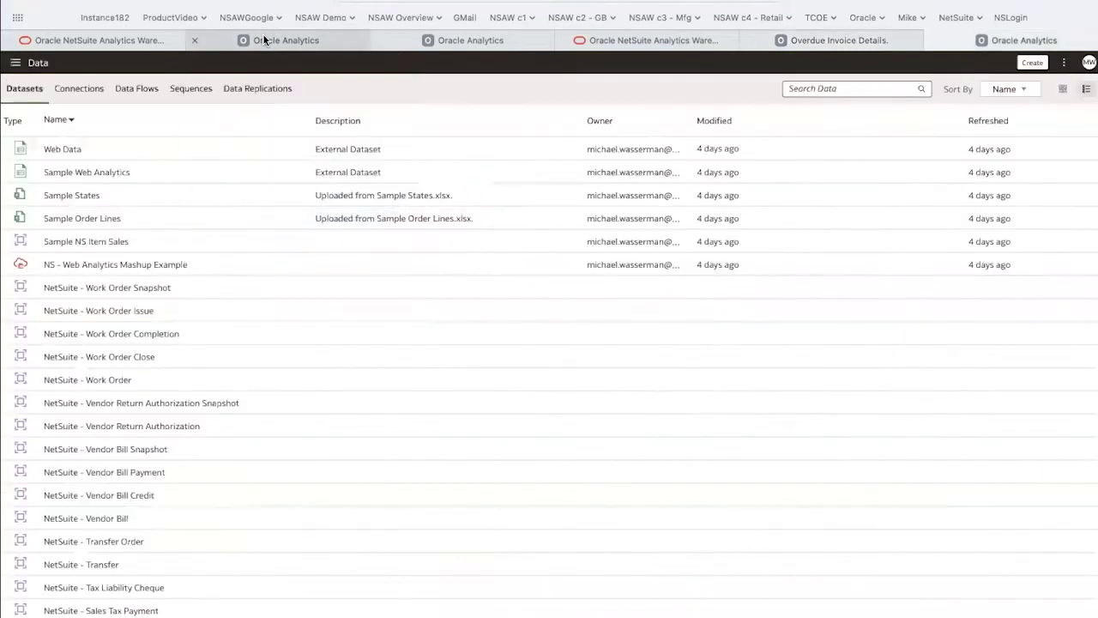
{"action": "left_click", "coordinate": [1032, 62]}
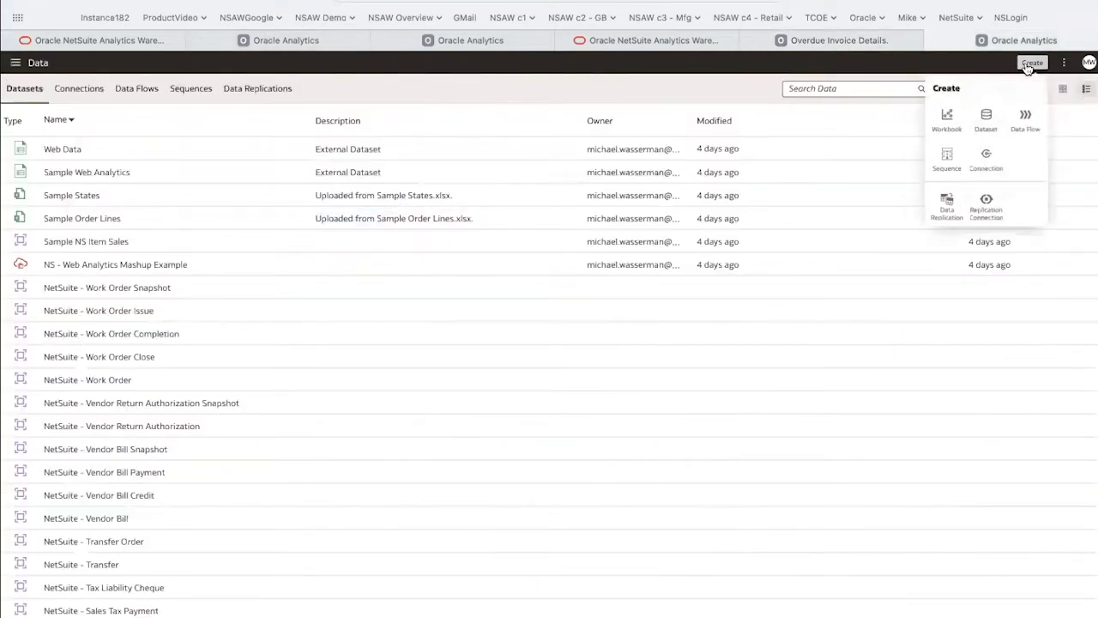
{"action": "left_click", "coordinate": [985, 170]}
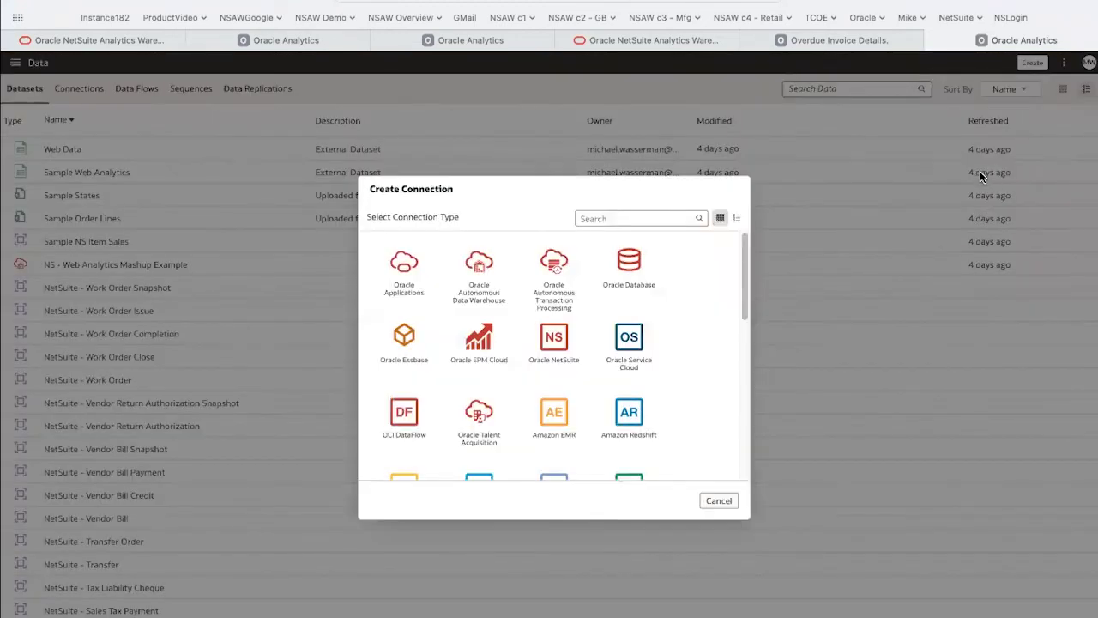
{"action": "scroll", "coordinate": [612, 309], "scroll_direction": "down", "scroll_amount": 5}
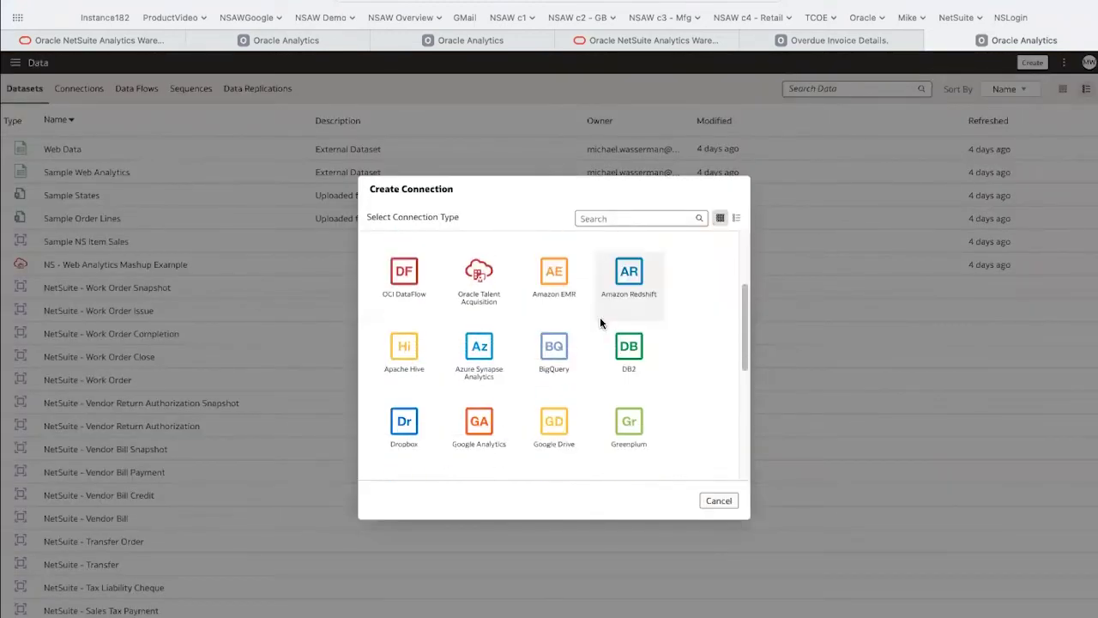
{"action": "scroll", "coordinate": [603, 326], "scroll_direction": "down", "scroll_amount": 5}
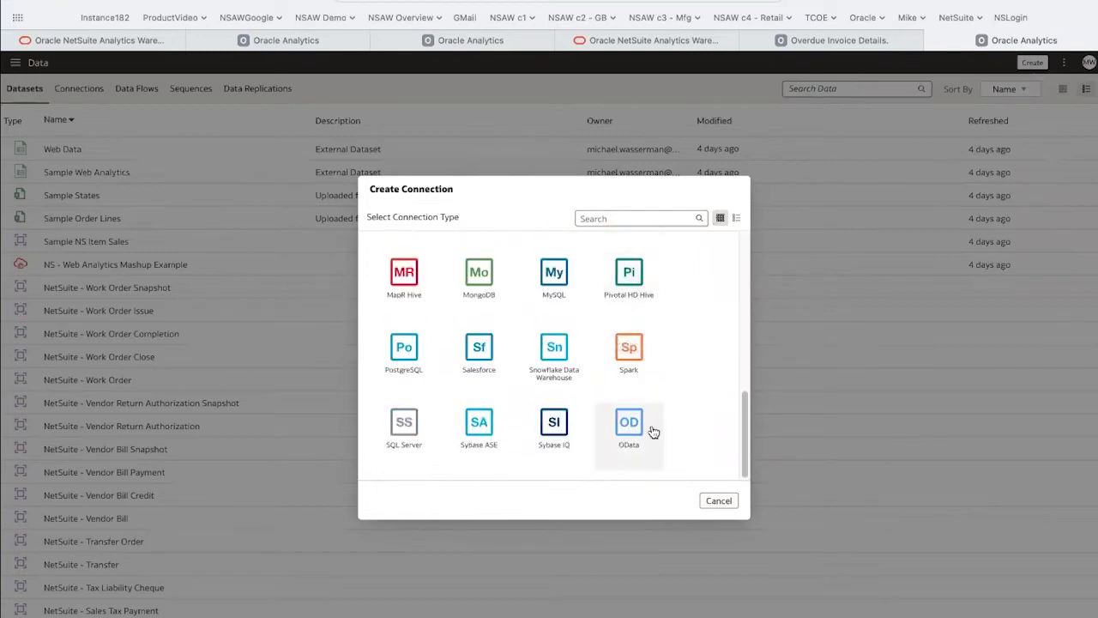
Cancel the Create Connection dialog and open NS - Web Analytics Mashup Example in a new workbook.
{"action": "left_click", "coordinate": [718, 501]}
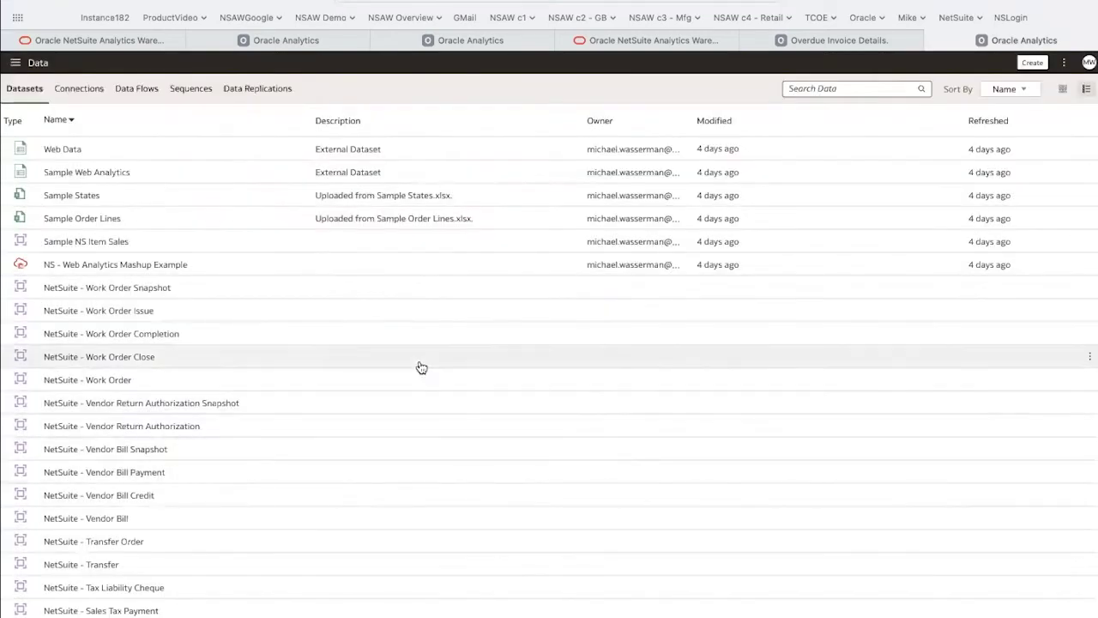
{"action": "left_click", "coordinate": [120, 267]}
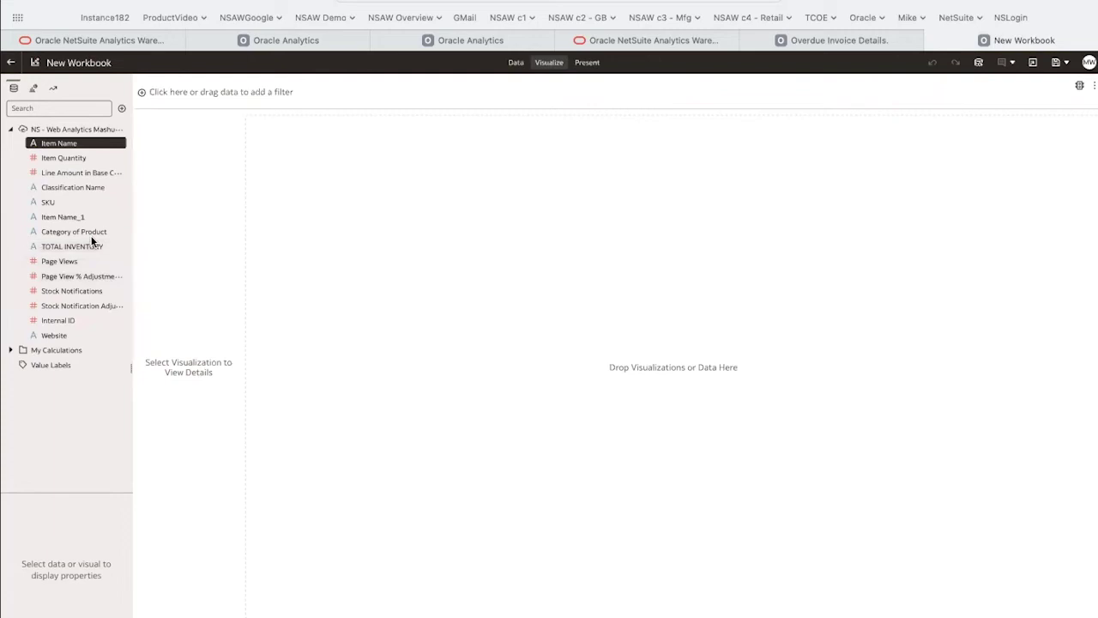
Run Explore Page Views and add its Page Views by Item Name chart to the workbook.
{"action": "right_click", "coordinate": [74, 261]}
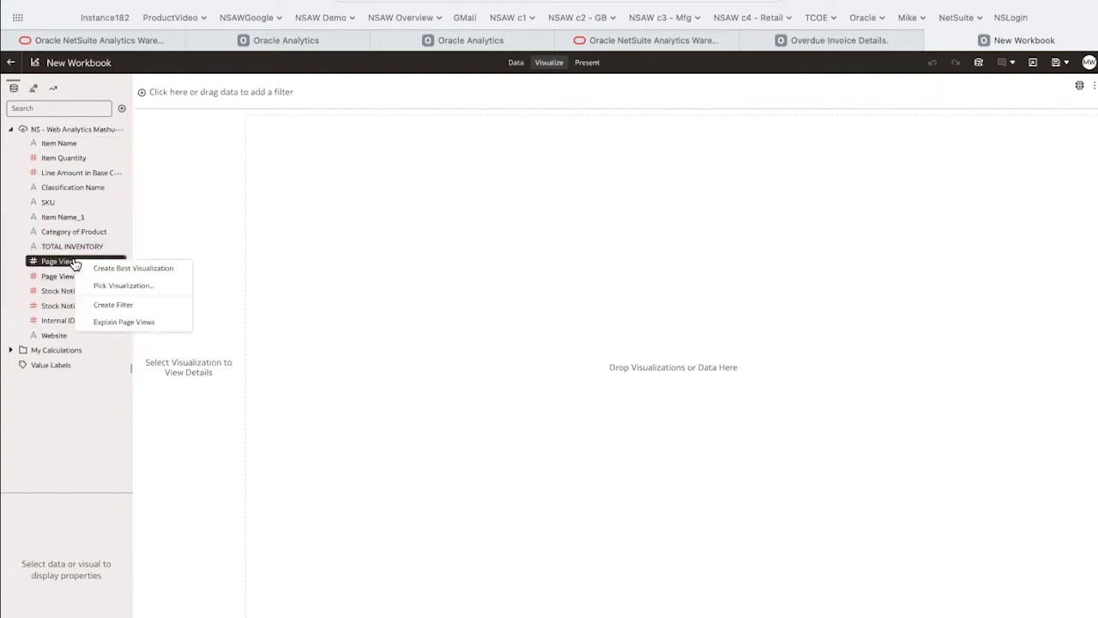
{"action": "left_click", "coordinate": [112, 323]}
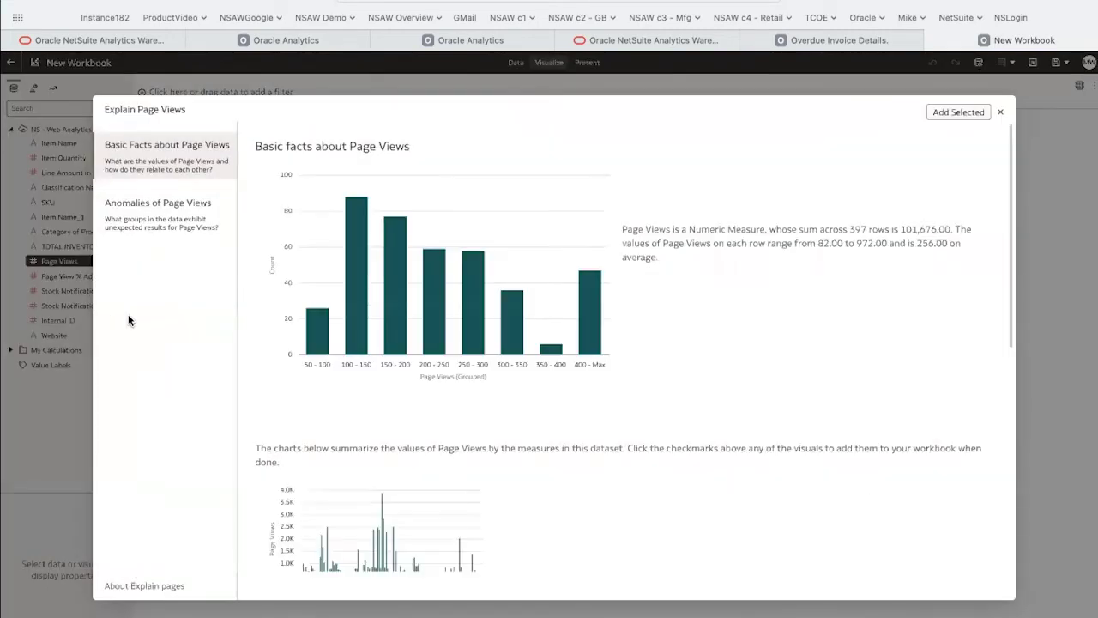
{"action": "scroll", "coordinate": [394, 343], "scroll_direction": "down", "scroll_amount": 5}
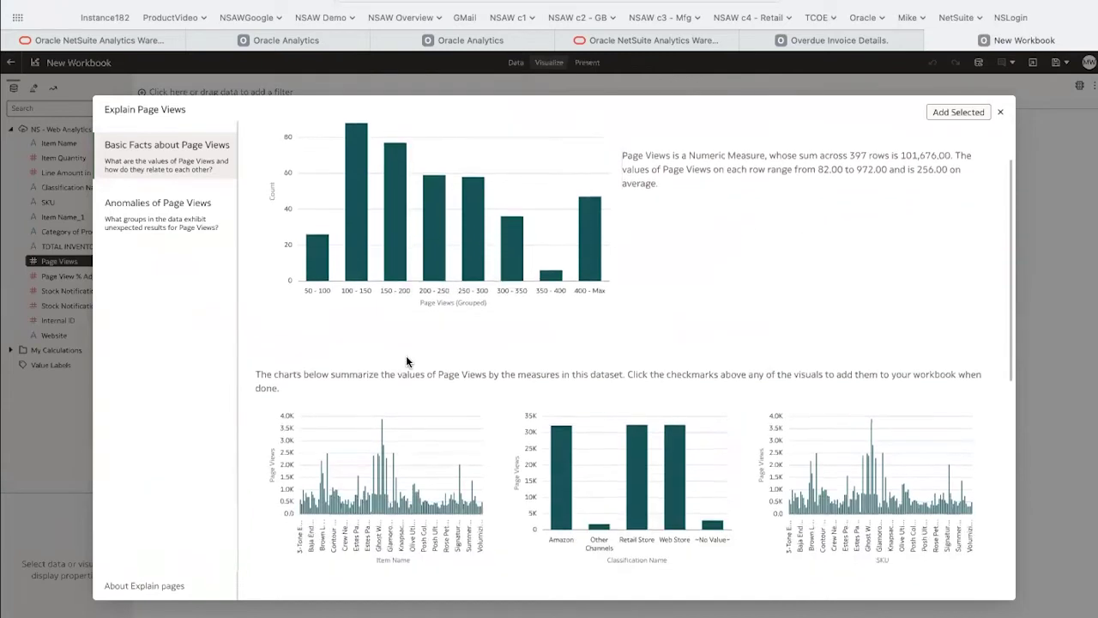
{"action": "scroll", "coordinate": [406, 358], "scroll_direction": "down", "scroll_amount": 2}
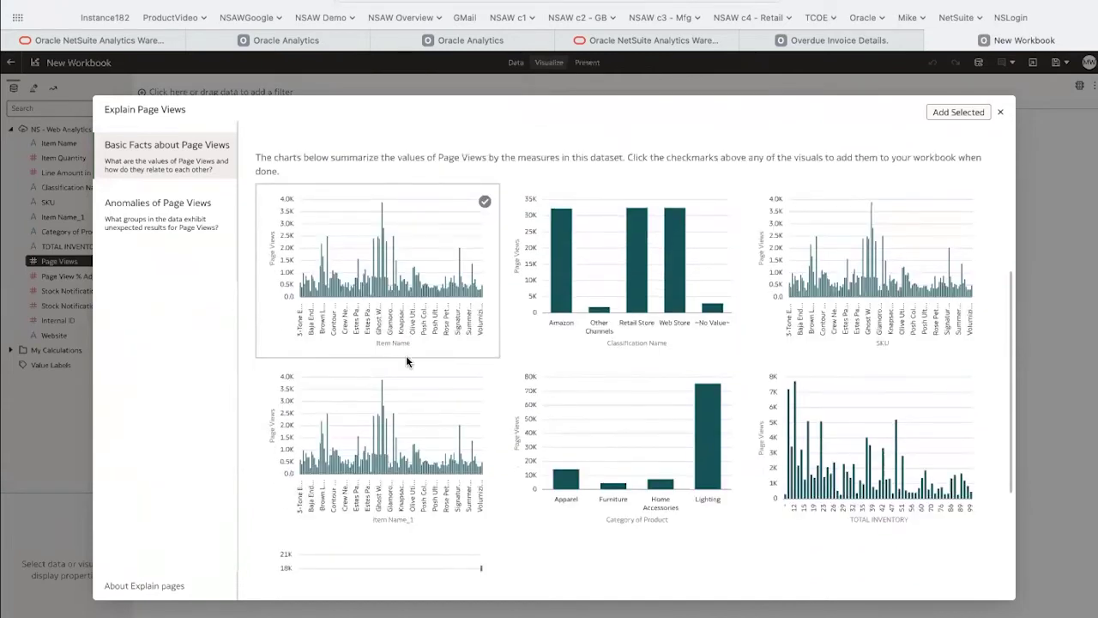
{"action": "scroll", "coordinate": [406, 355], "scroll_direction": "down", "scroll_amount": 3}
{"action": "scroll", "coordinate": [404, 359], "scroll_direction": "up", "scroll_amount": 3}
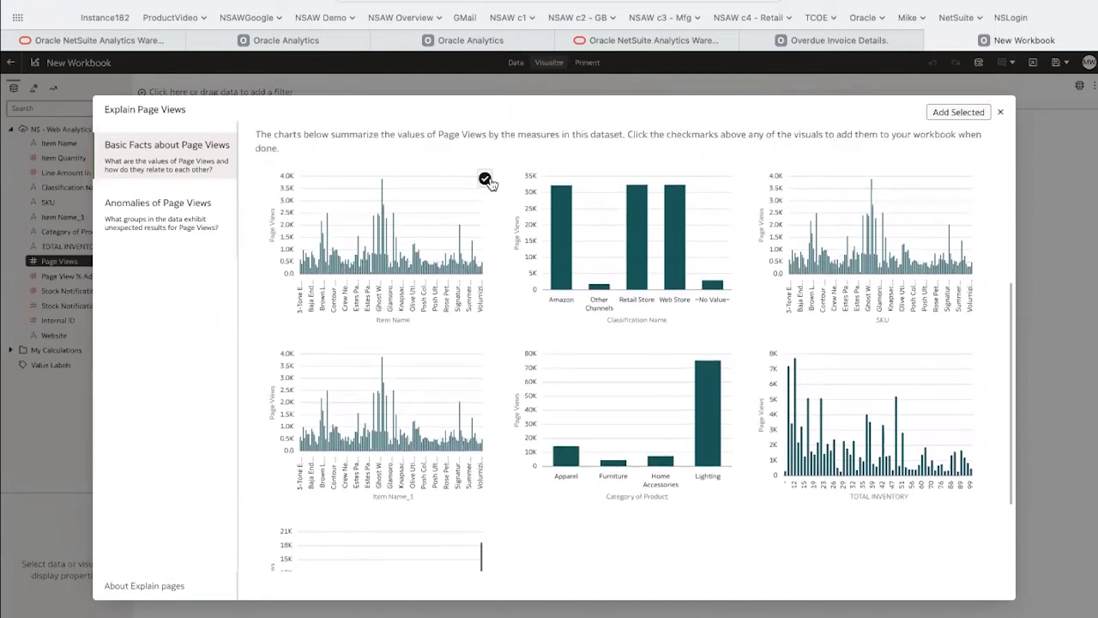
{"action": "left_click", "coordinate": [484, 181]}
{"action": "left_click", "coordinate": [958, 112]}
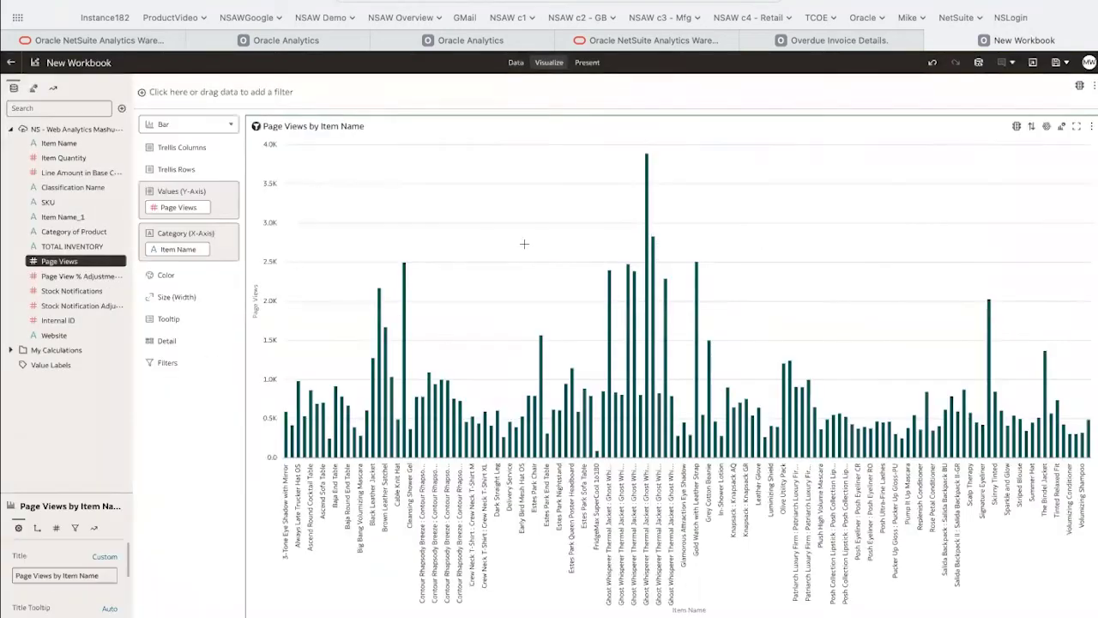
Add Line Amount in Base Currency to Values (Y-Axis) and plot it on the Y2 axis.
{"action": "left_click_drag", "start_coordinate": [134, 203], "coordinate": [159, 216]}
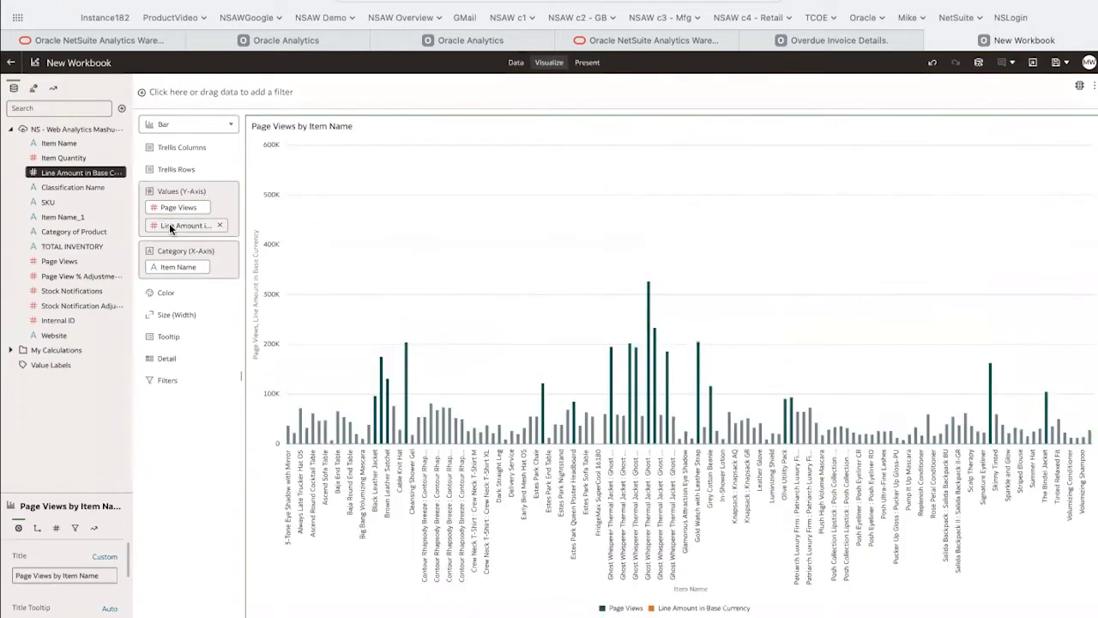
{"action": "right_click", "coordinate": [169, 223]}
{"action": "left_click", "coordinate": [178, 285]}
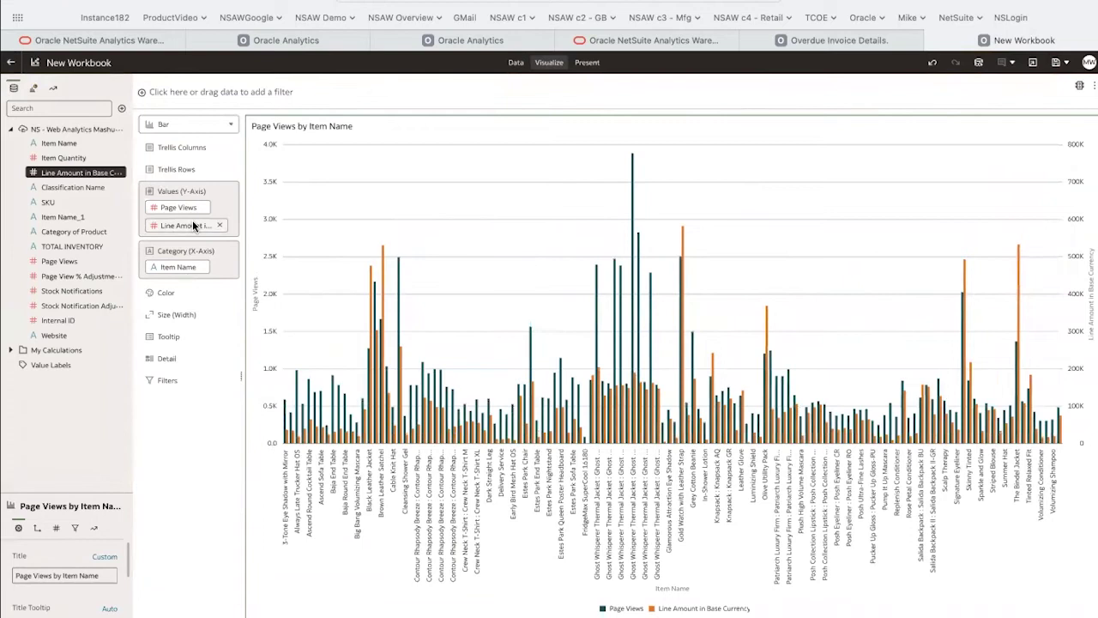
{"action": "left_click", "coordinate": [229, 126]}
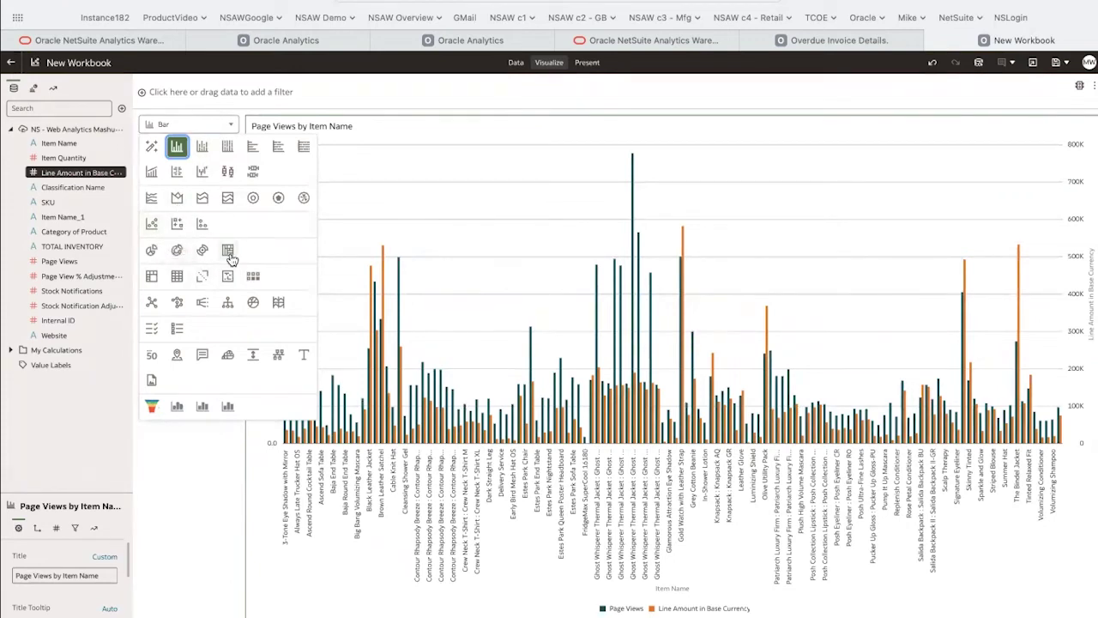
Switch the chart to Scatter and add a linear trend line.
{"action": "left_click", "coordinate": [152, 224]}
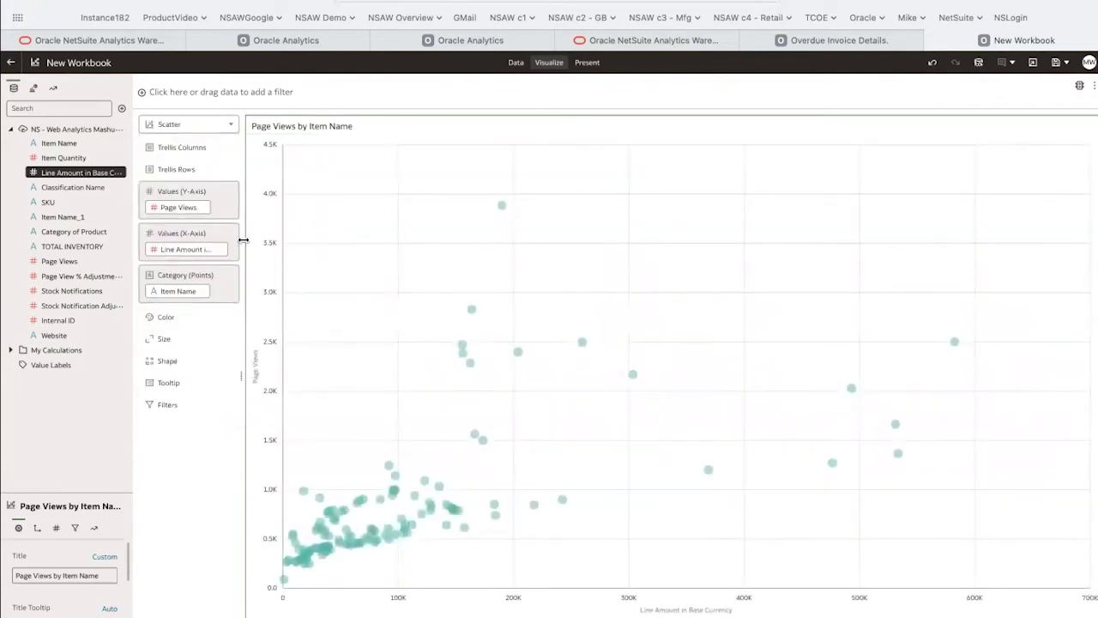
{"action": "right_click", "coordinate": [510, 267]}
{"action": "mouse_move", "coordinate": [622, 316]}
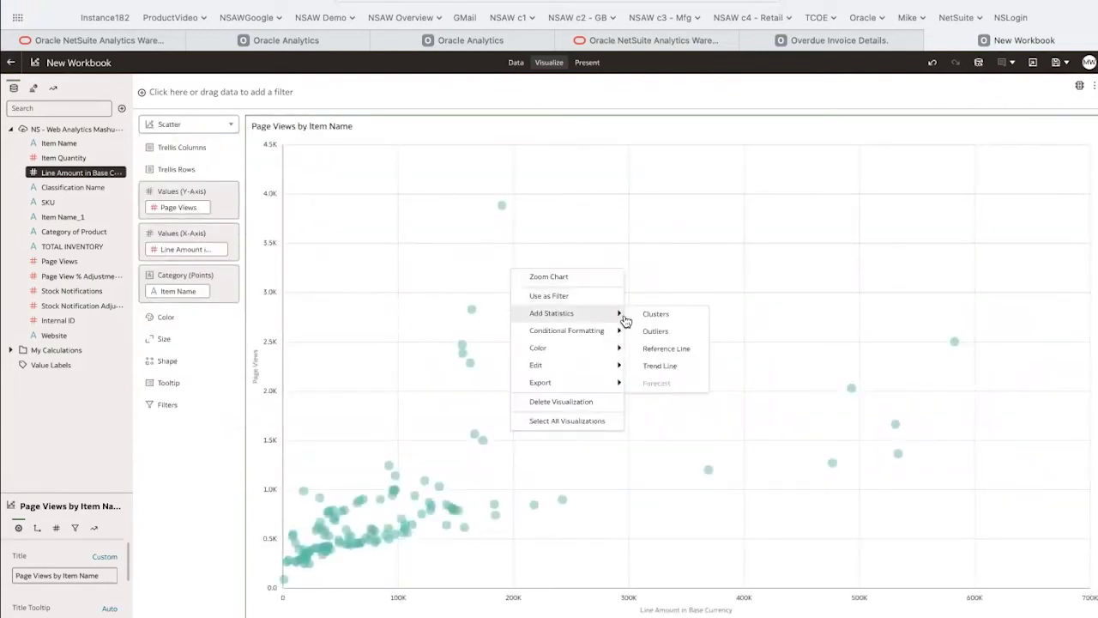
{"action": "left_click", "coordinate": [673, 368]}
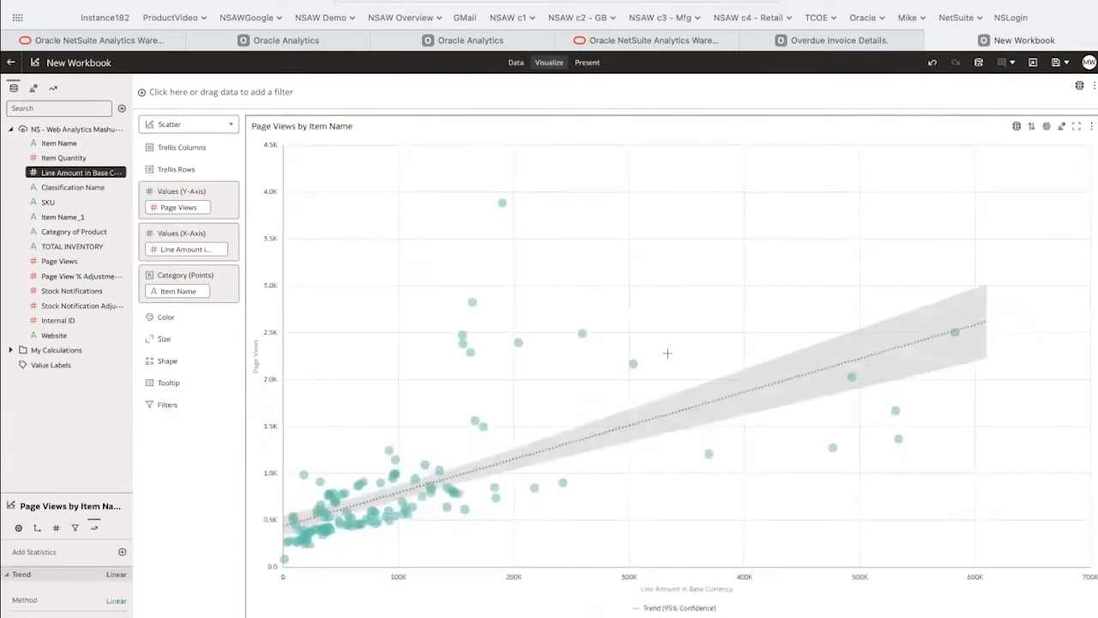
Add a median Page Views reference line and highlight the outlier points.
{"action": "right_click", "coordinate": [596, 292]}
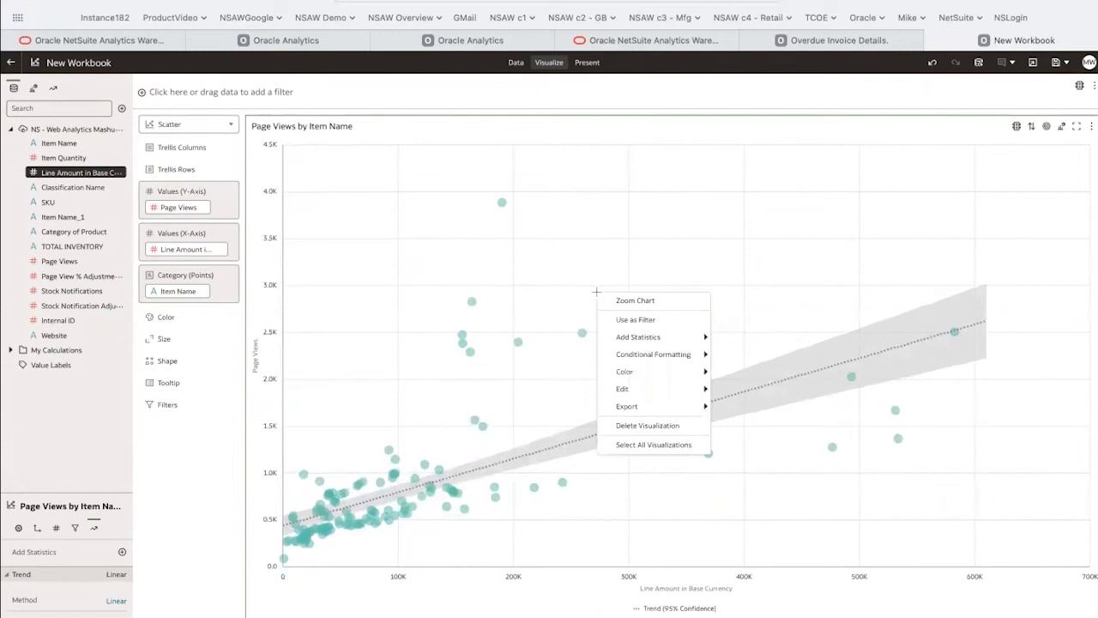
{"action": "mouse_move", "coordinate": [637, 337]}
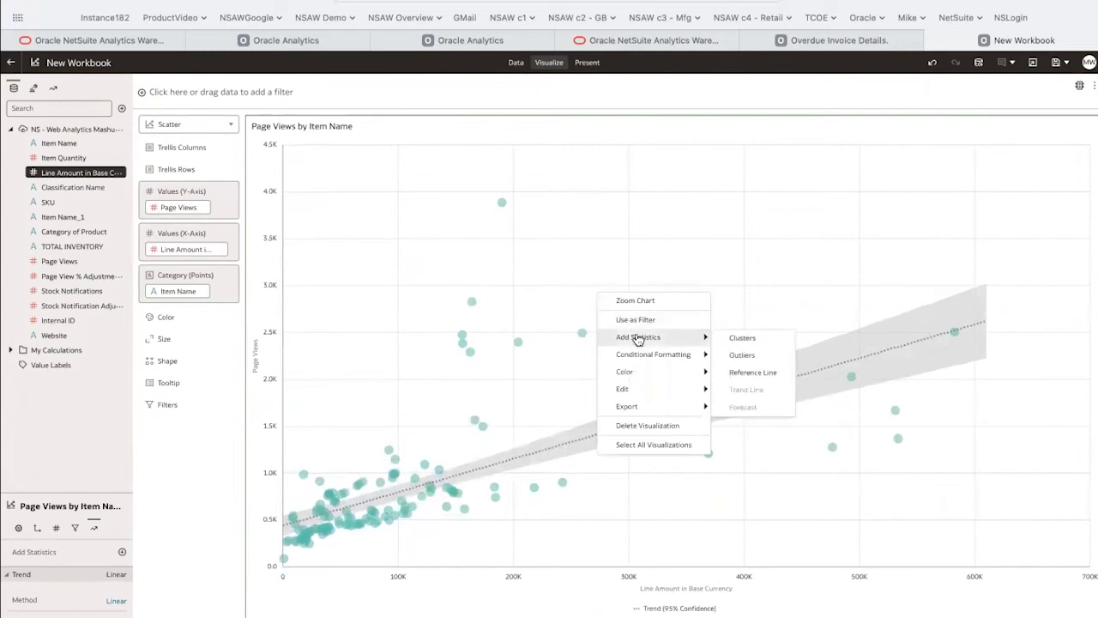
{"action": "left_click", "coordinate": [739, 374]}
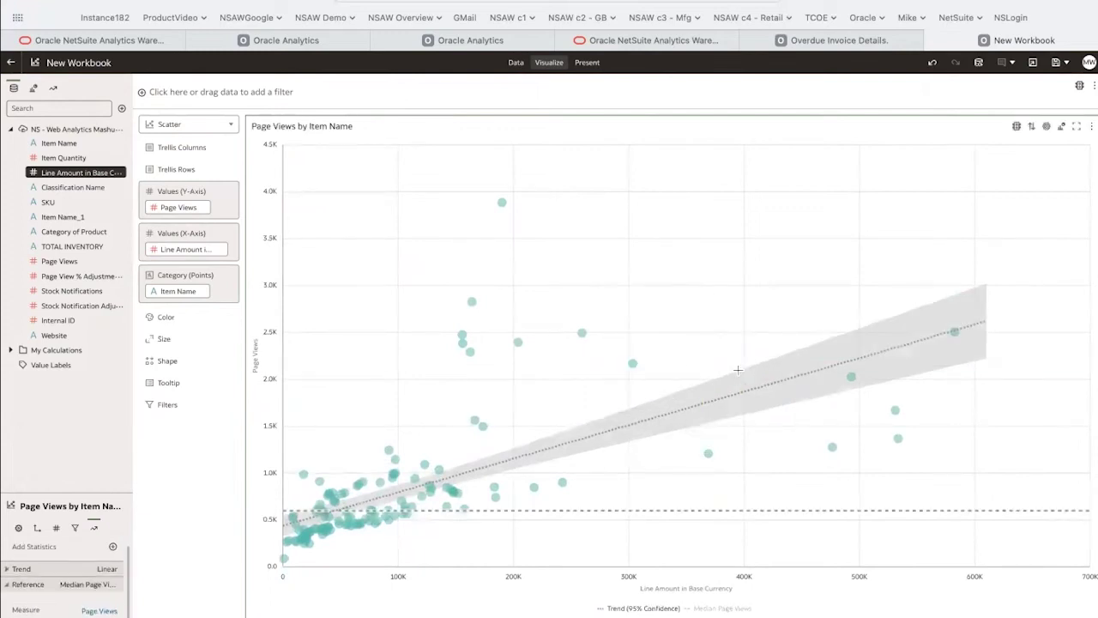
{"action": "right_click", "coordinate": [590, 271]}
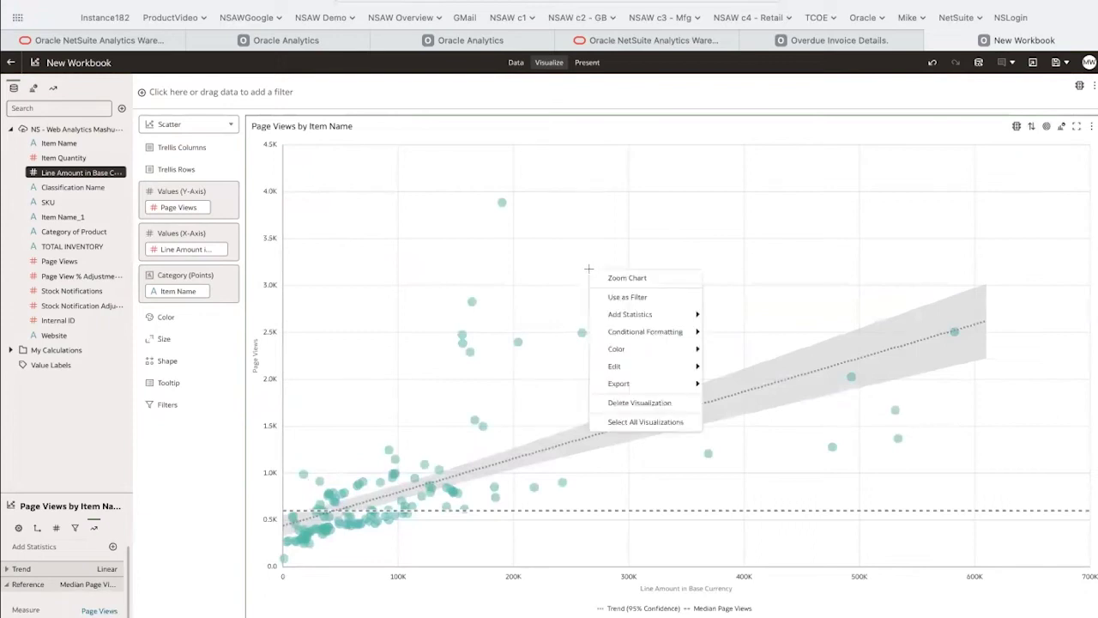
{"action": "mouse_move", "coordinate": [639, 315]}
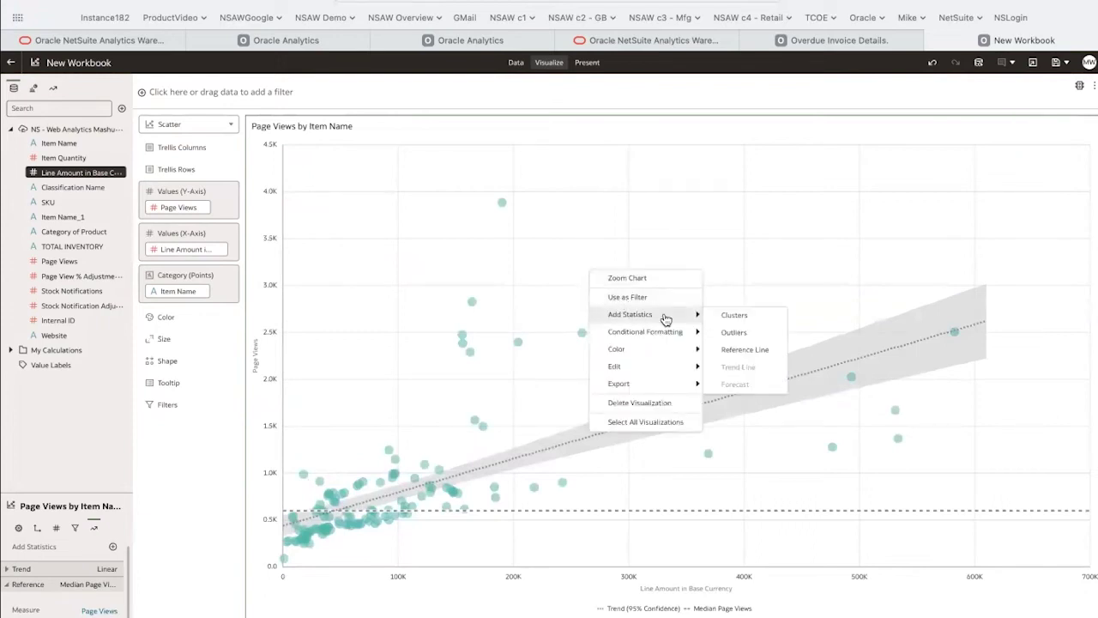
{"action": "left_click", "coordinate": [734, 332]}
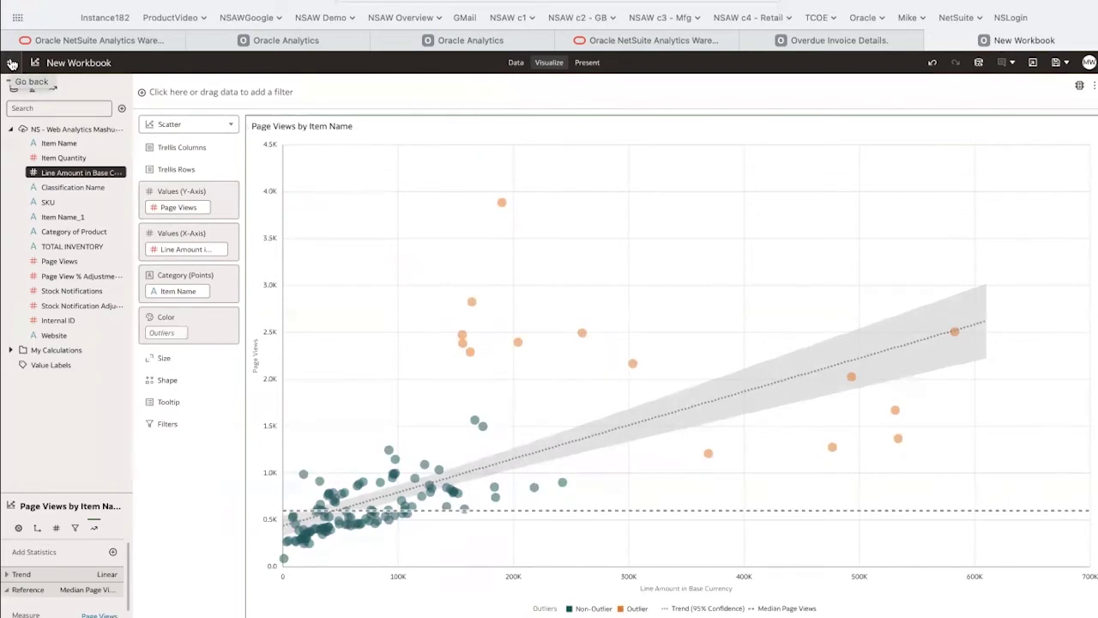
Select the upper-left high-page-view outliers, read their tooltips, and leave the workbook.
{"action": "left_click_drag", "start_coordinate": [400, 180], "coordinate": [563, 369]}
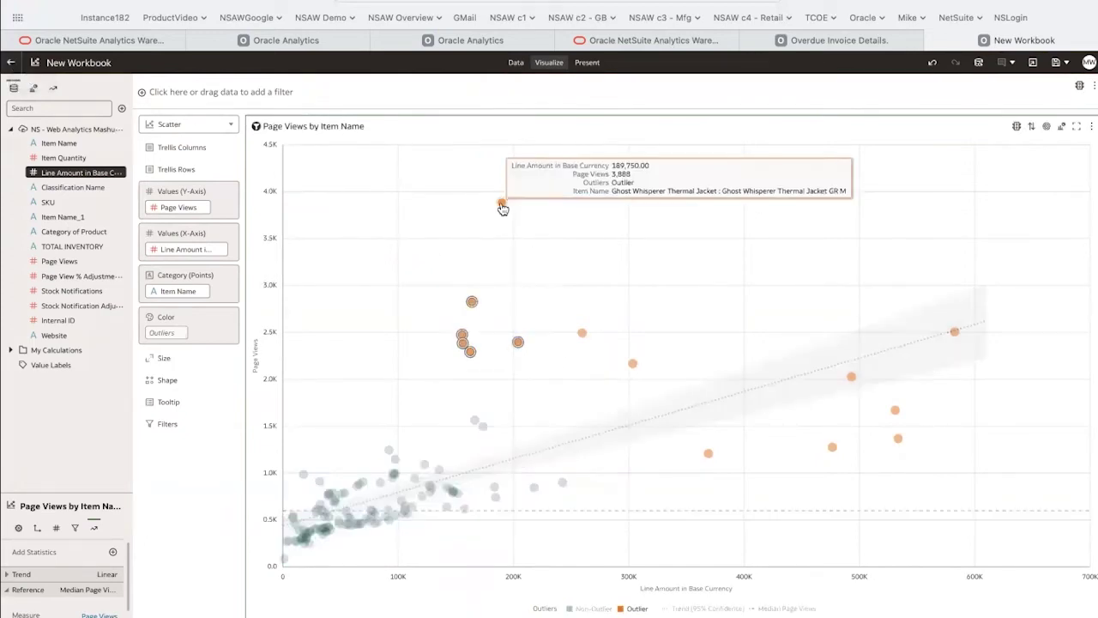
{"action": "mouse_move", "coordinate": [478, 309]}
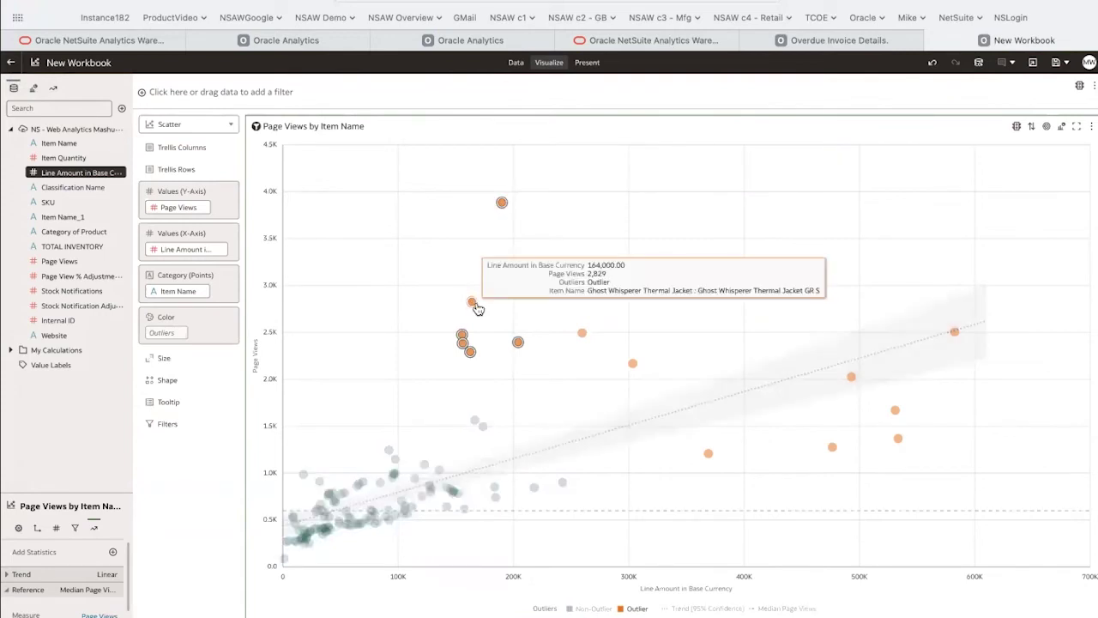
{"action": "left_click", "coordinate": [10, 62]}
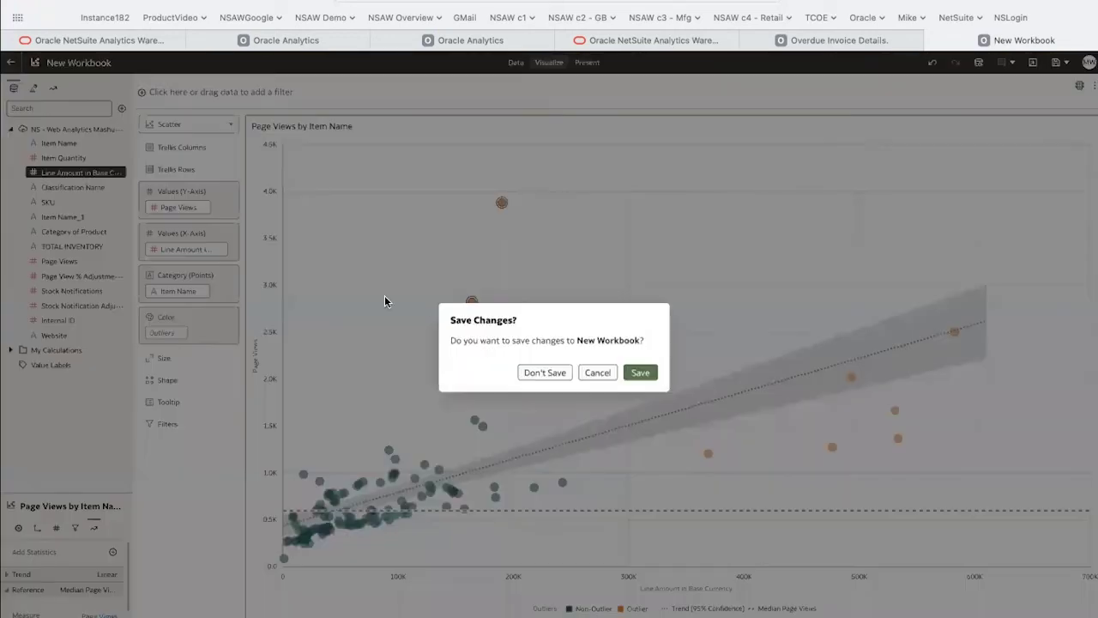
Close the workbook without saving and go to the Catalog's My Folders.
{"action": "left_click", "coordinate": [525, 373]}
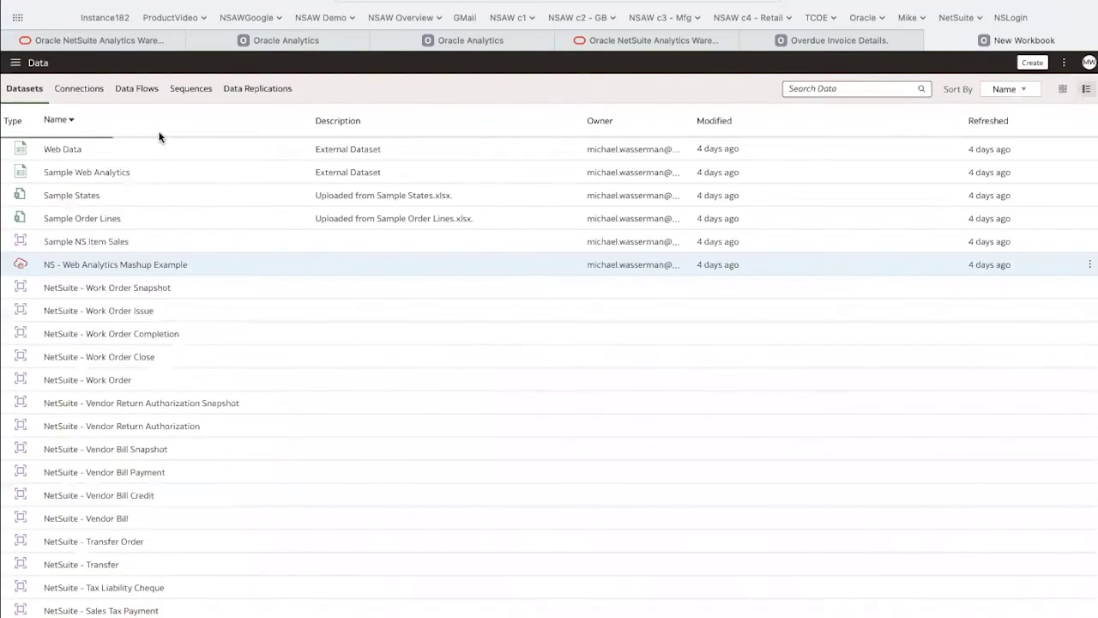
{"action": "left_click", "coordinate": [15, 63]}
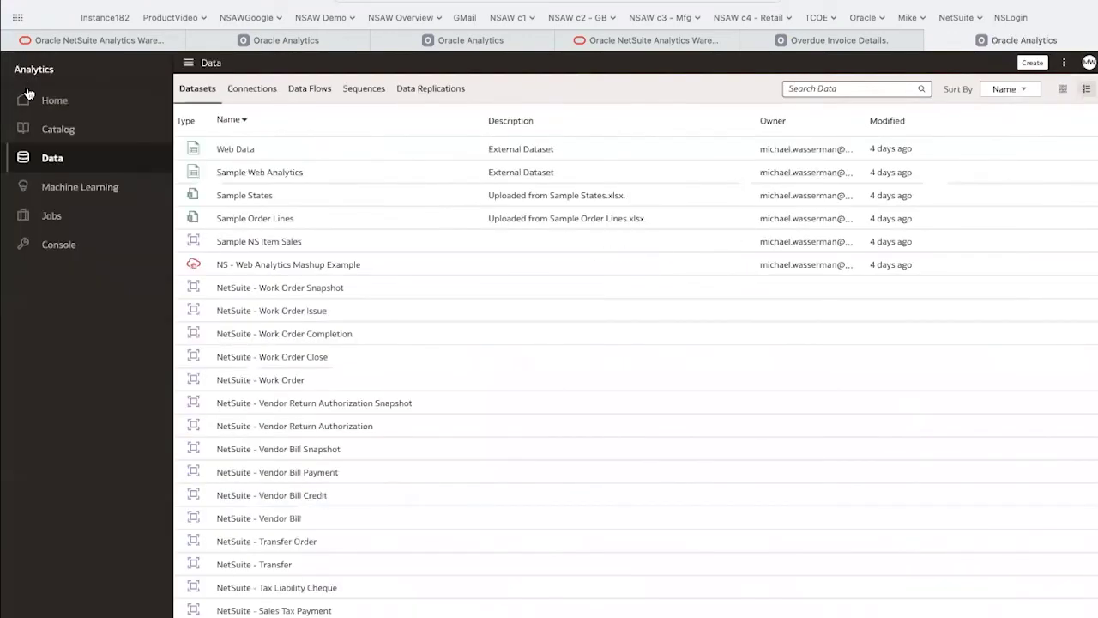
{"action": "left_click", "coordinate": [53, 133]}
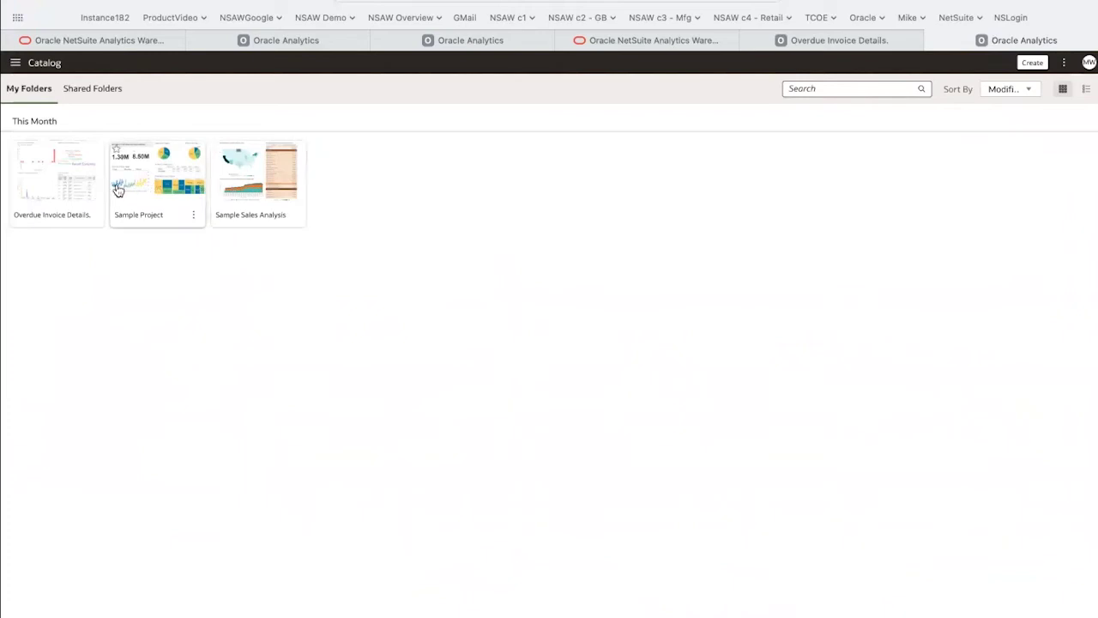
In Sample Project, change the Sales Trend by Product Category chart to Language Narrative.
{"action": "left_click", "coordinate": [160, 190]}
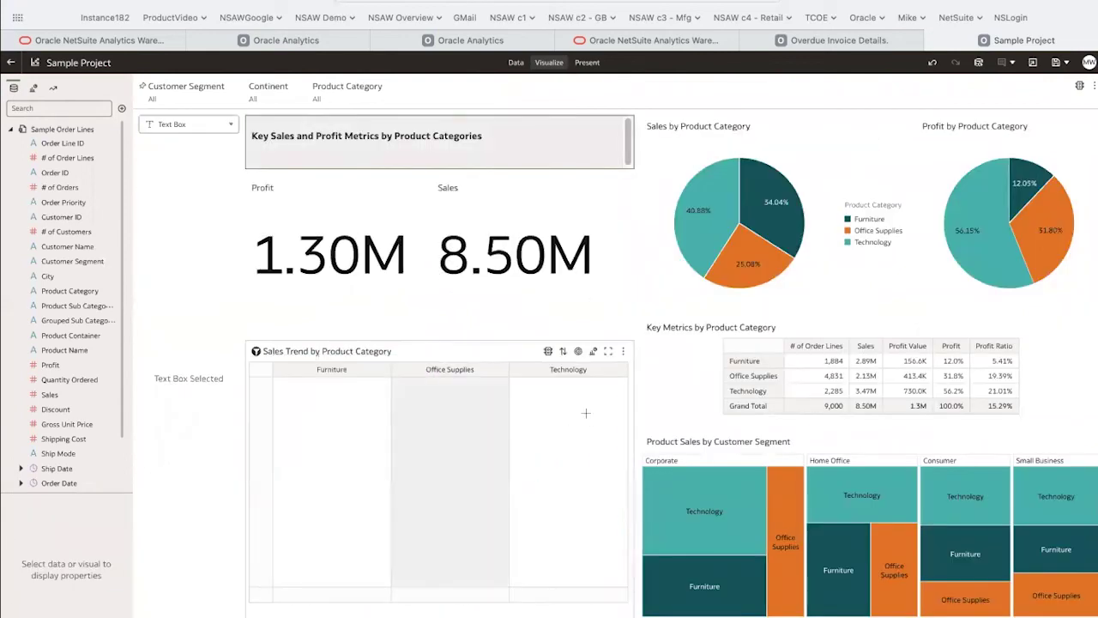
{"action": "left_click", "coordinate": [595, 352]}
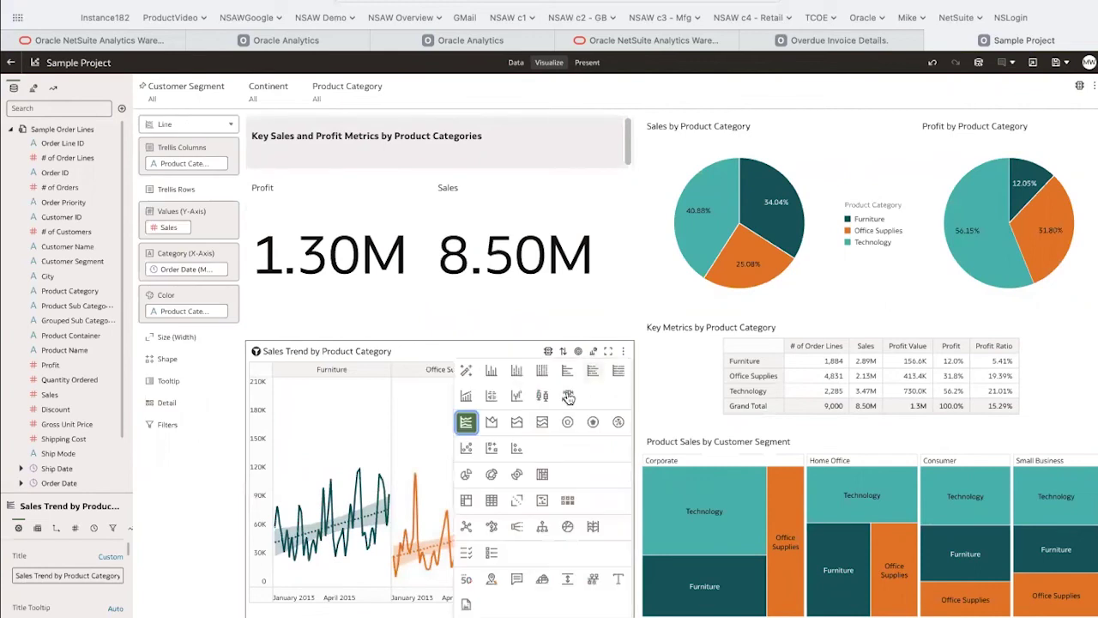
{"action": "left_click", "coordinate": [517, 583]}
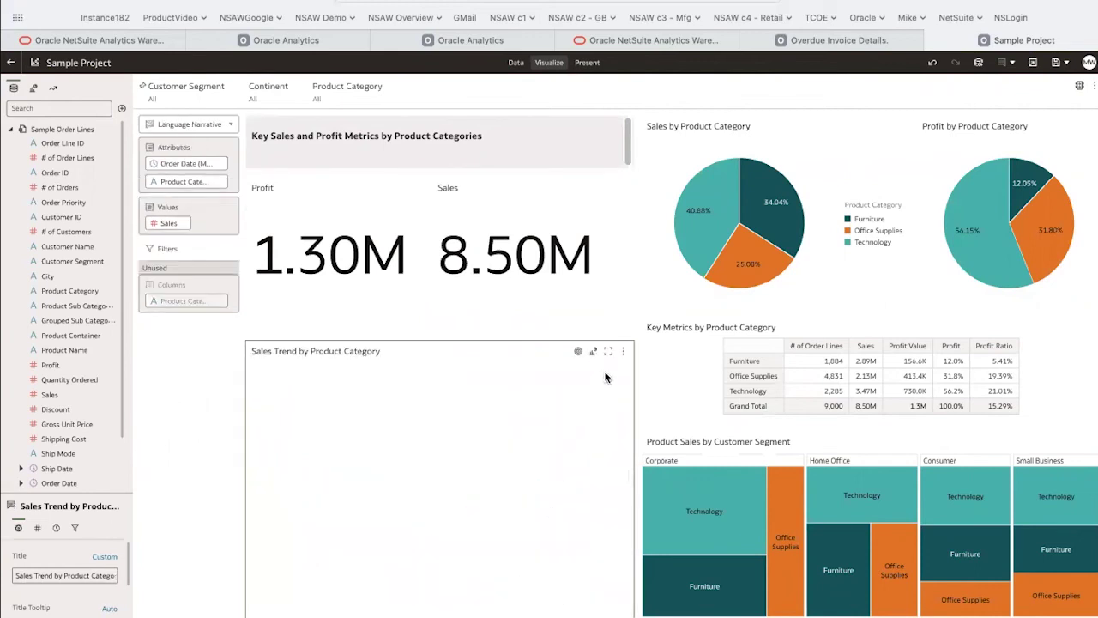